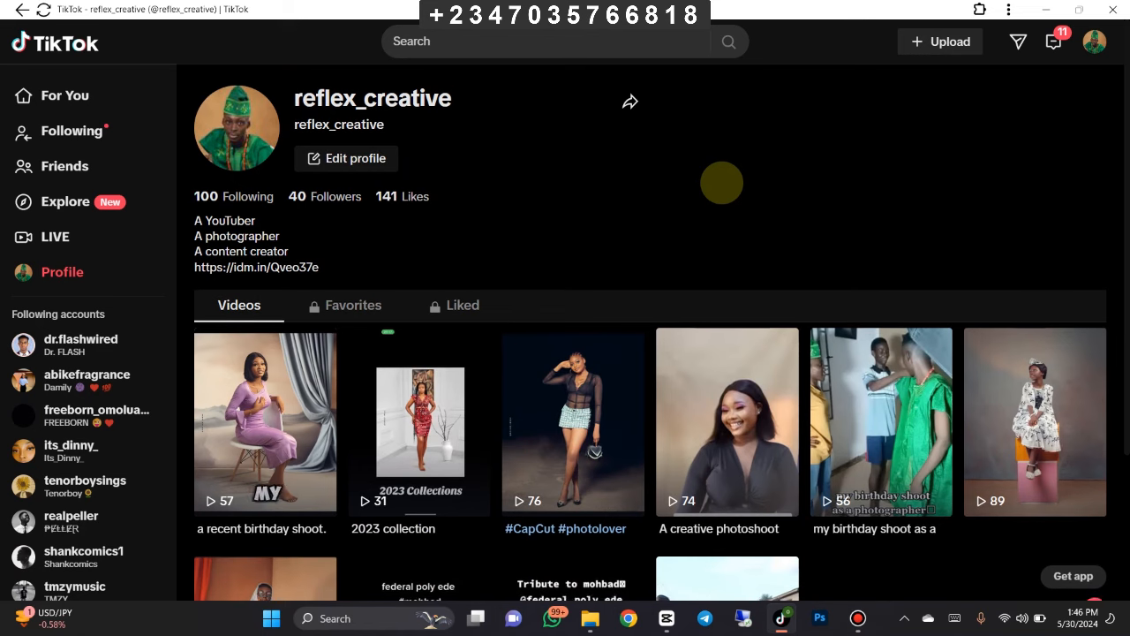
scroll(721, 183, down, 1)
scroll(722, 183, up, 1)
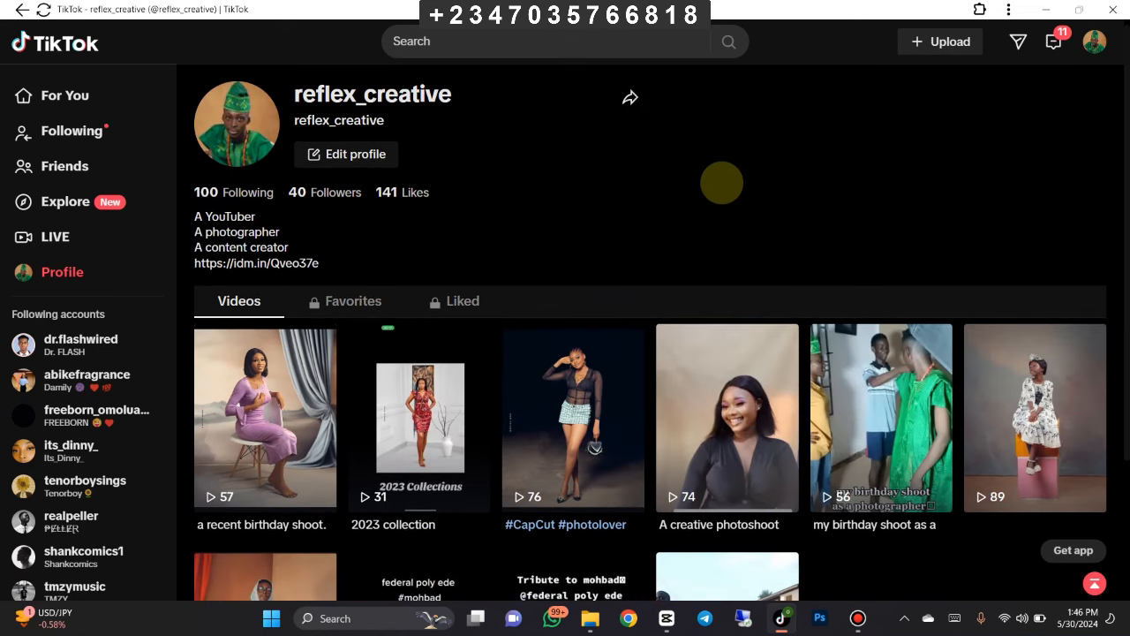
scroll(721, 183, up, 3)
scroll(721, 183, up, 2)
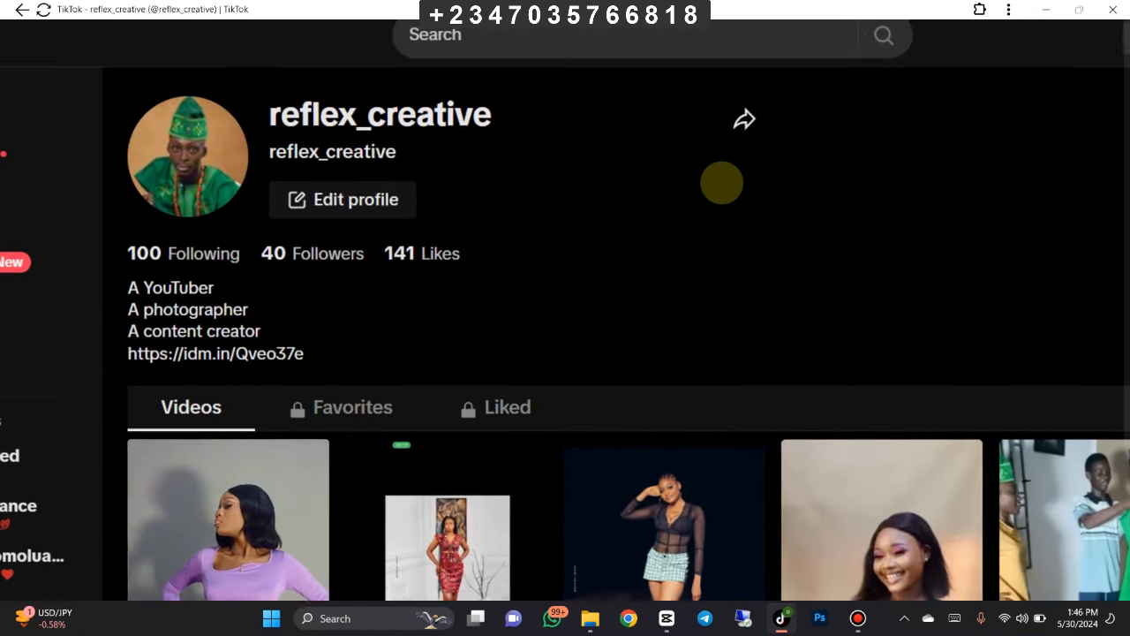
scroll(721, 182, down, 3)
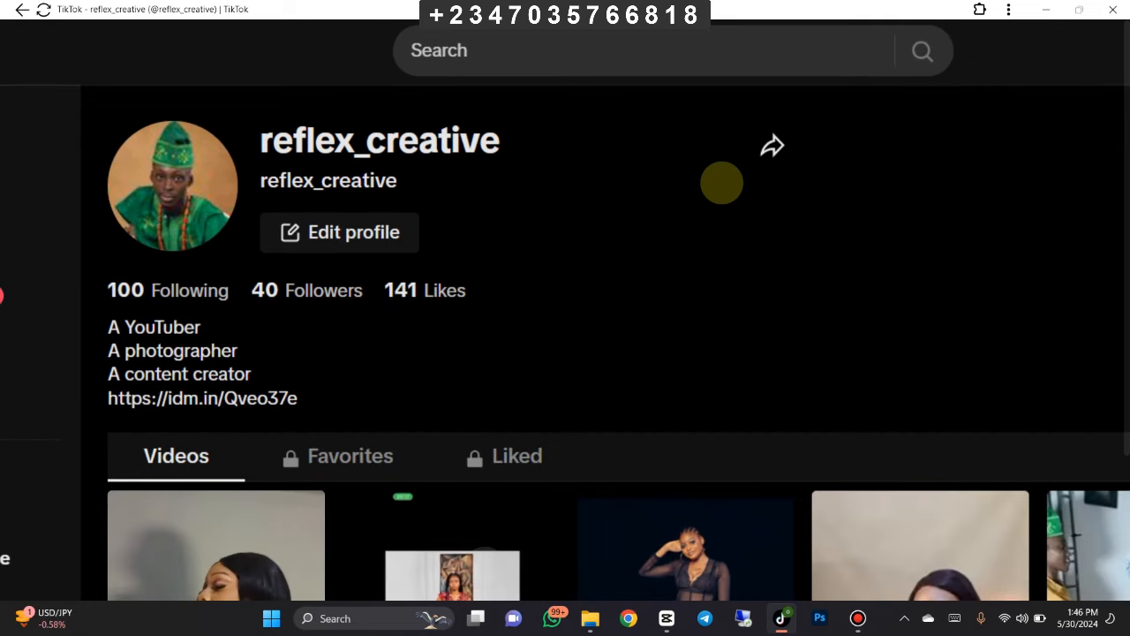
scroll(721, 182, up, 3)
scroll(721, 183, down, 3)
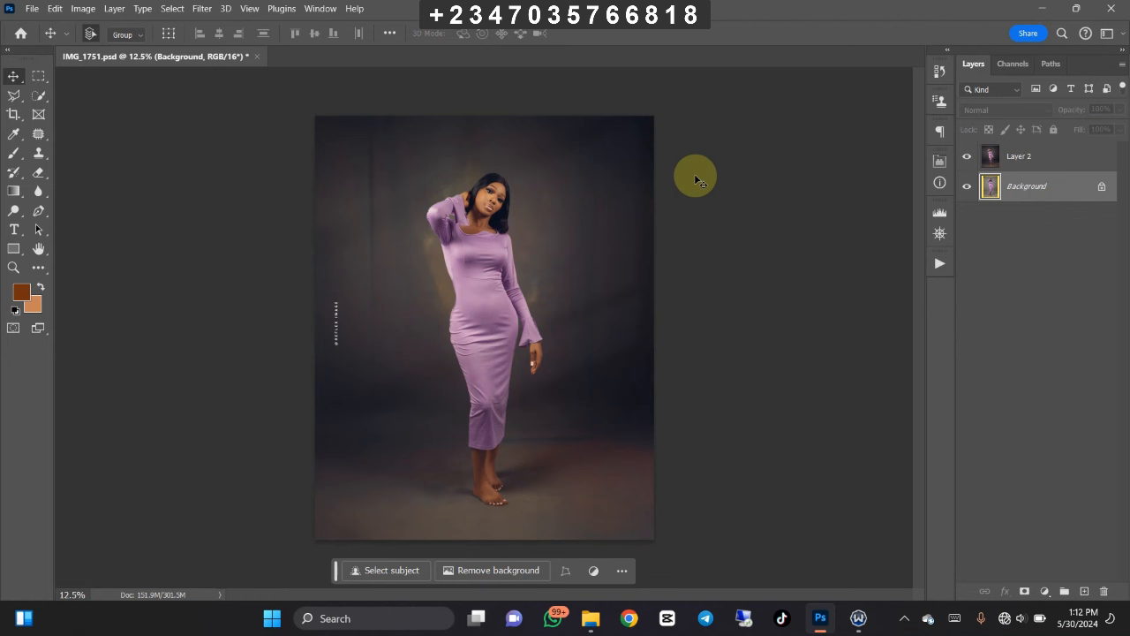
Step: Compare the finished edit with the original photo by toggling Layer 2, and rename that layer "irrelevant"
click(967, 156)
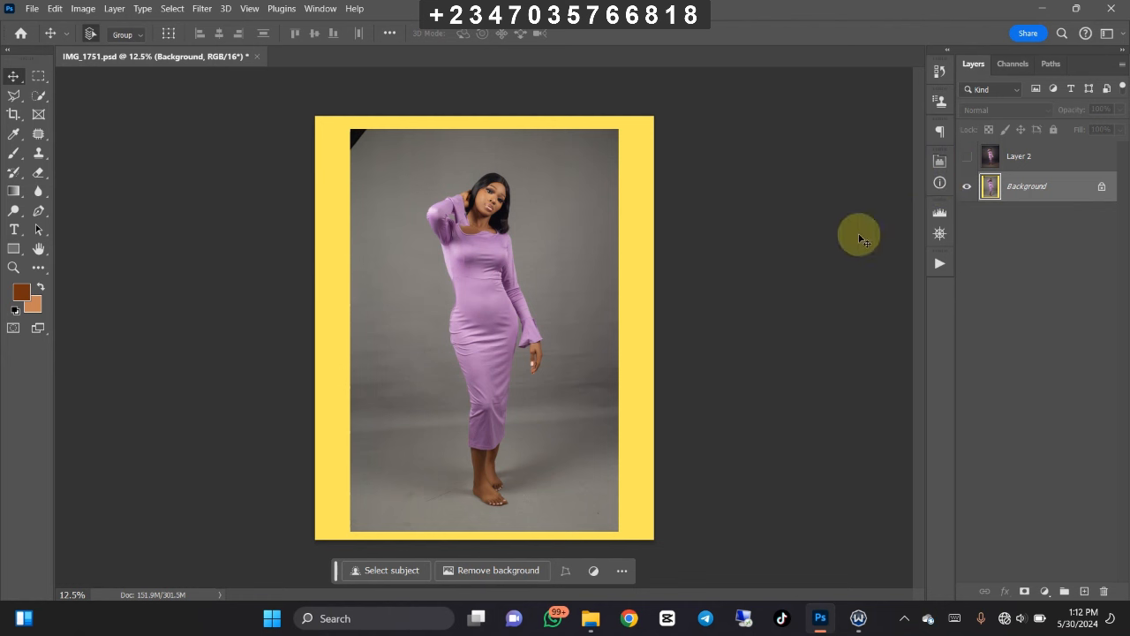
click(966, 156)
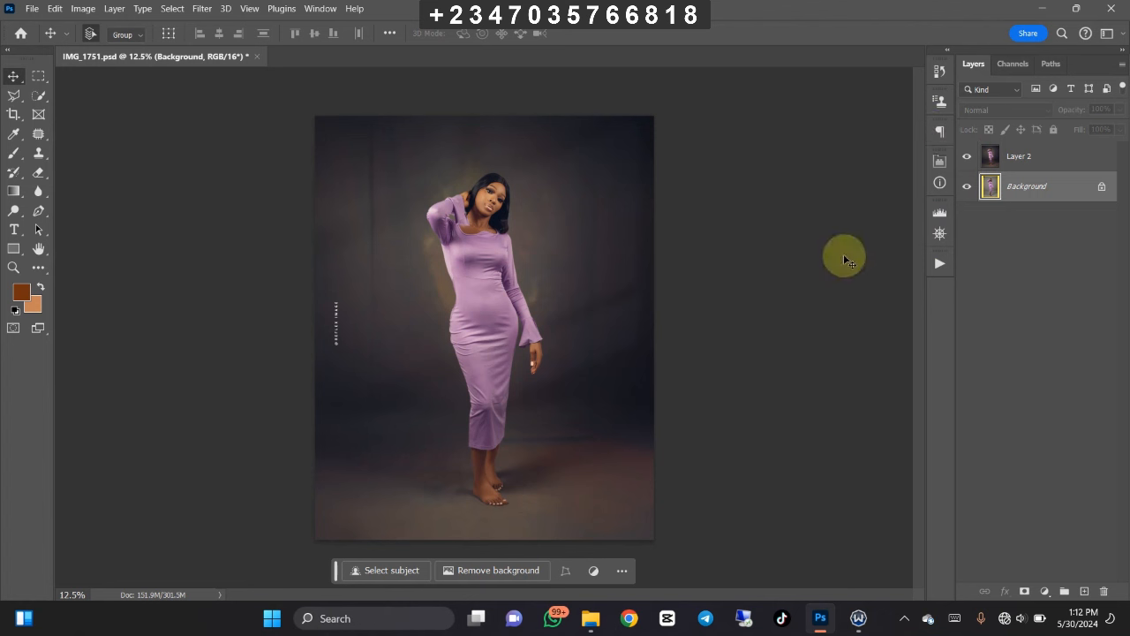
double_click(1022, 157)
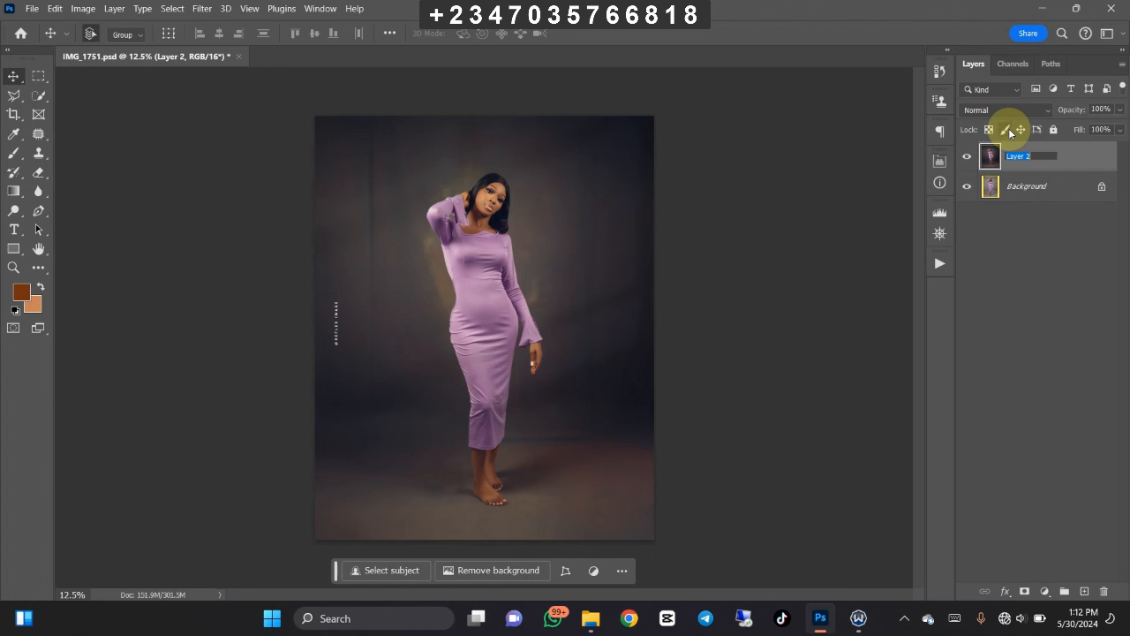
text(irrelevant)
key(Return)
Step: With the "irrelevant" layer hidden, duplicate the Background layer and name the copy "model"
click(1029, 185)
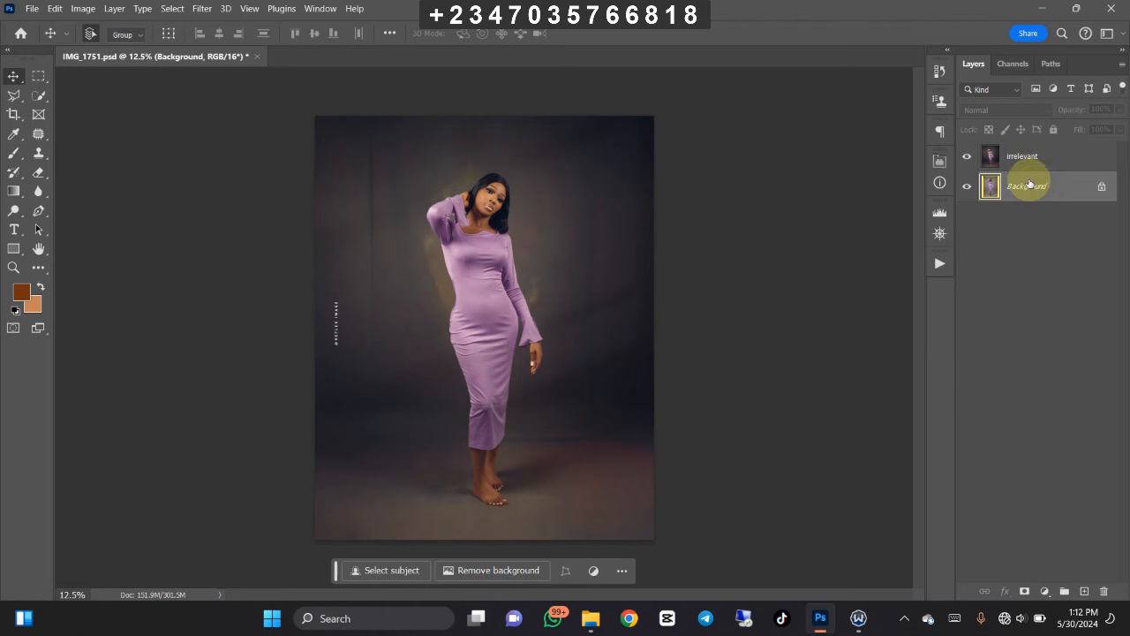
click(968, 158)
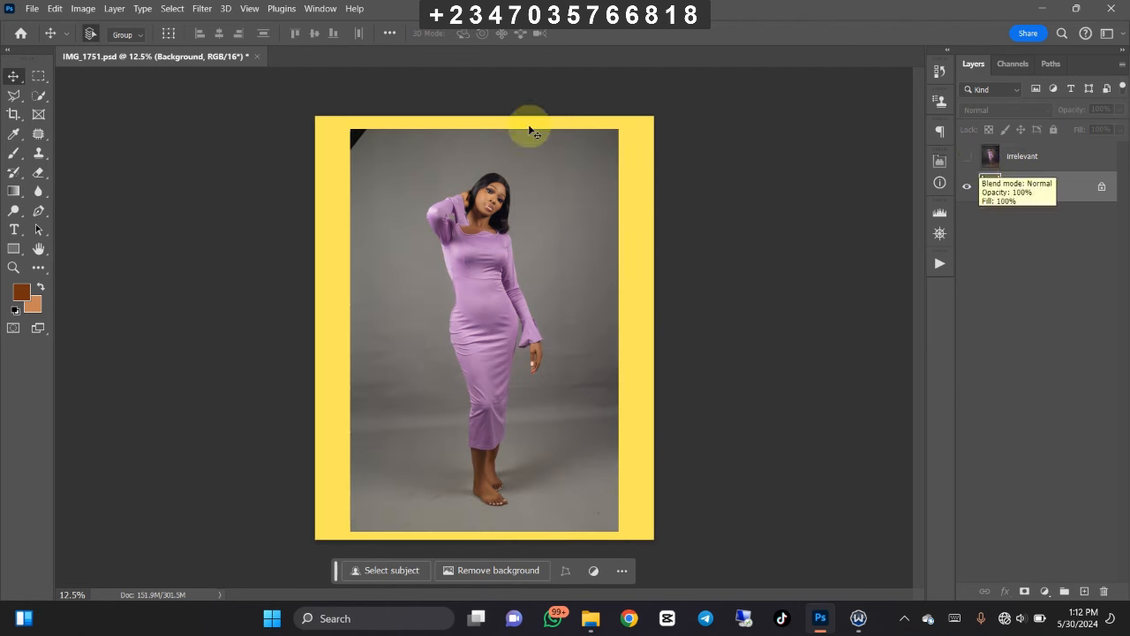
key(ctrl+j)
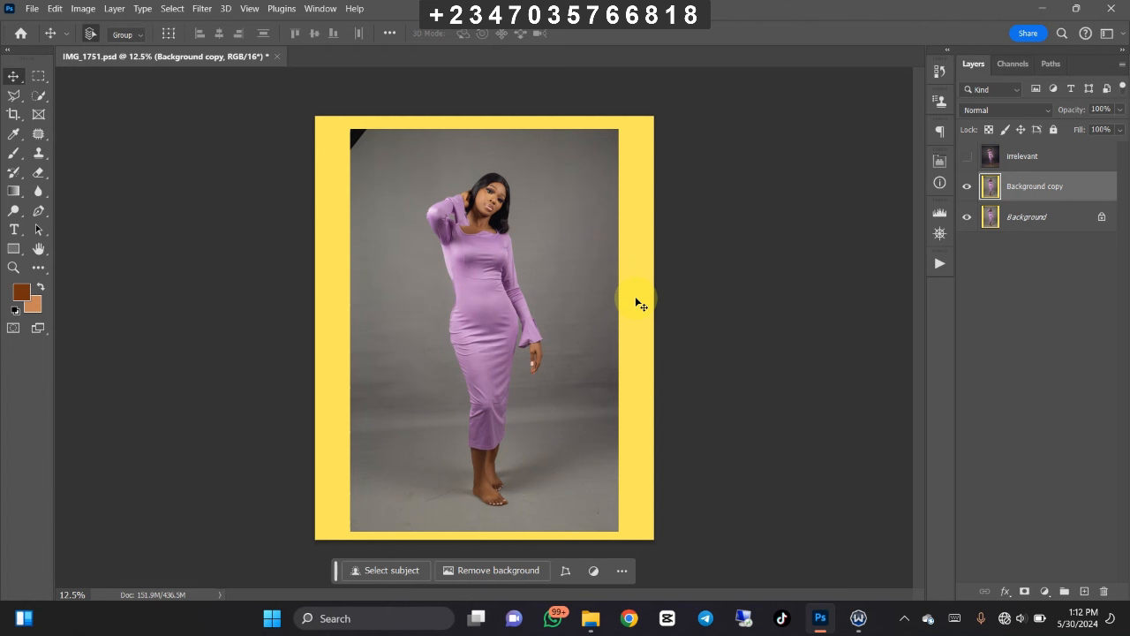
double_click(1032, 187)
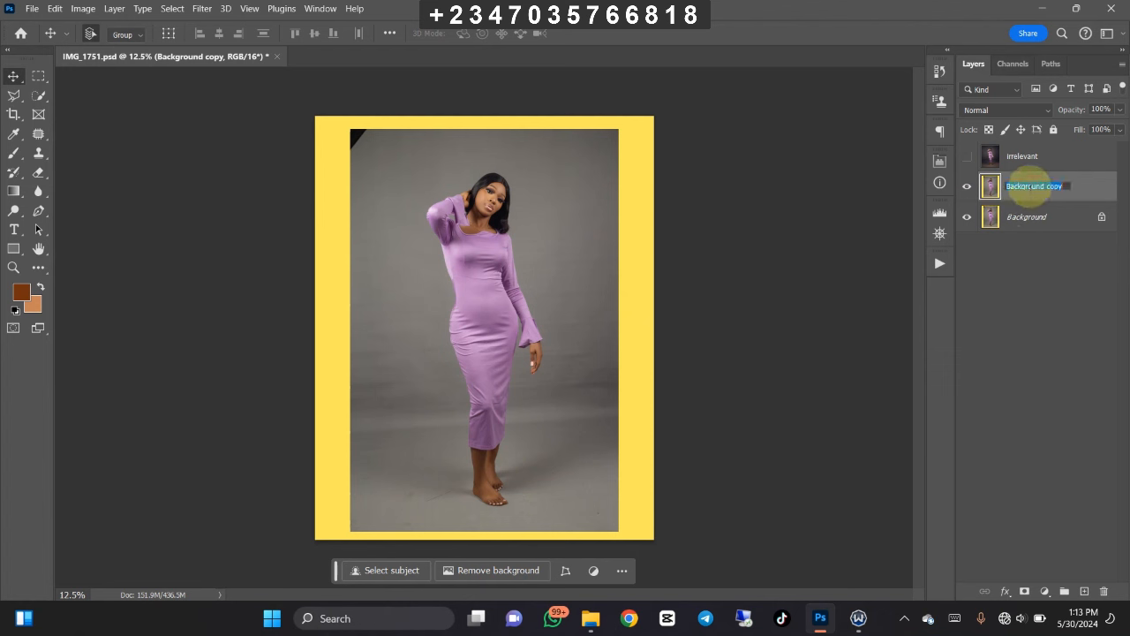
text(model)
key(Return)
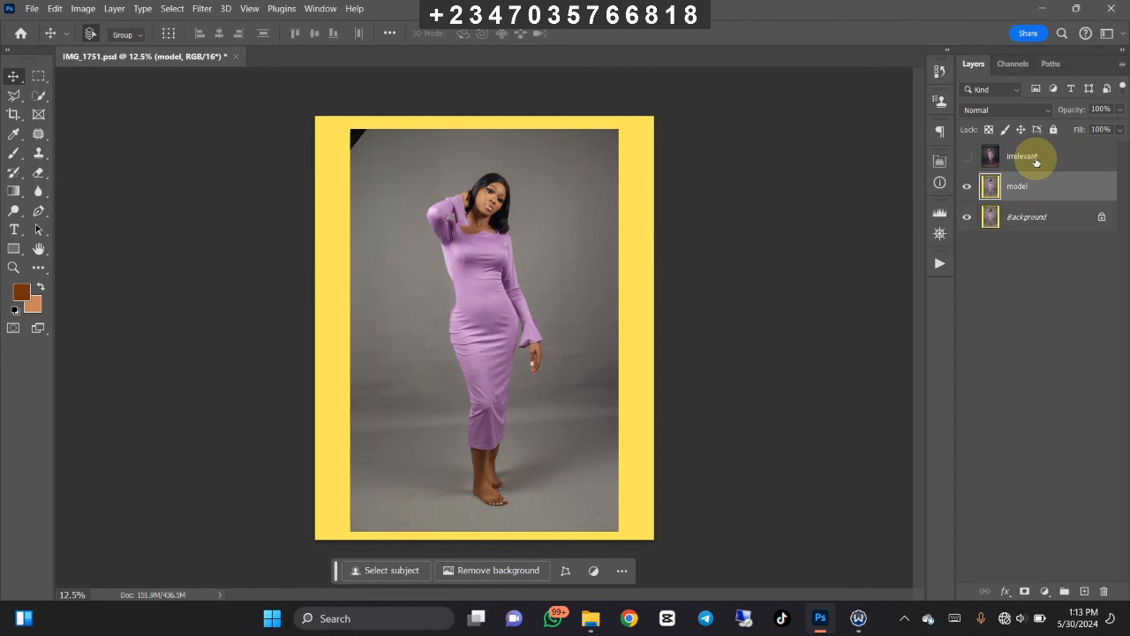
Step: Load the saved selection of the woman from the "jummy" channel as a new selection
click(170, 9)
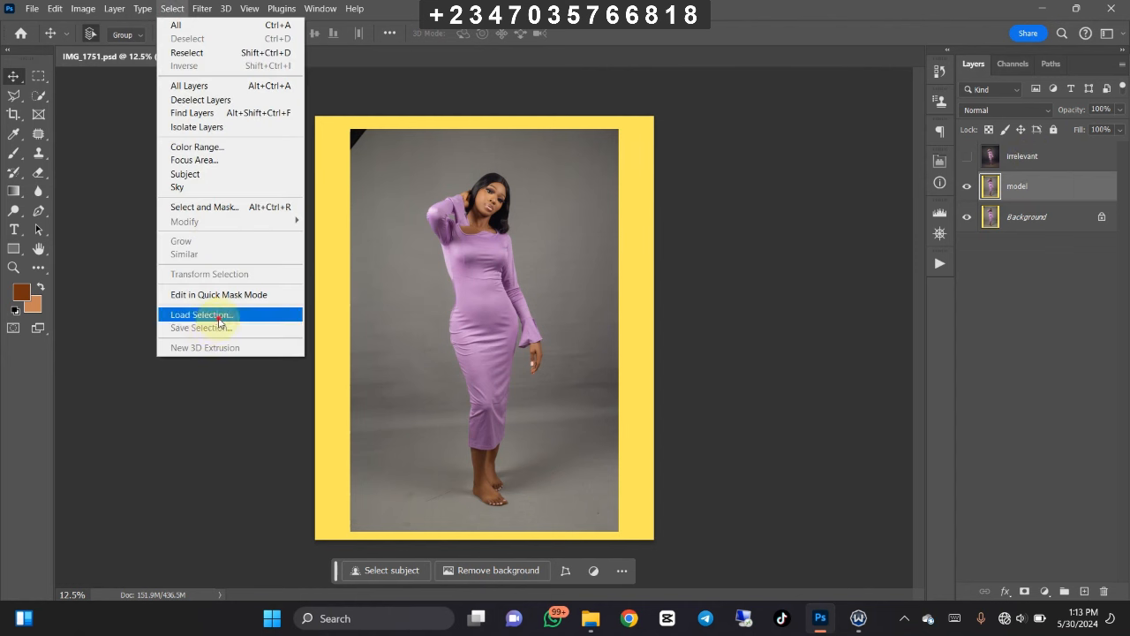
click(219, 317)
click(520, 177)
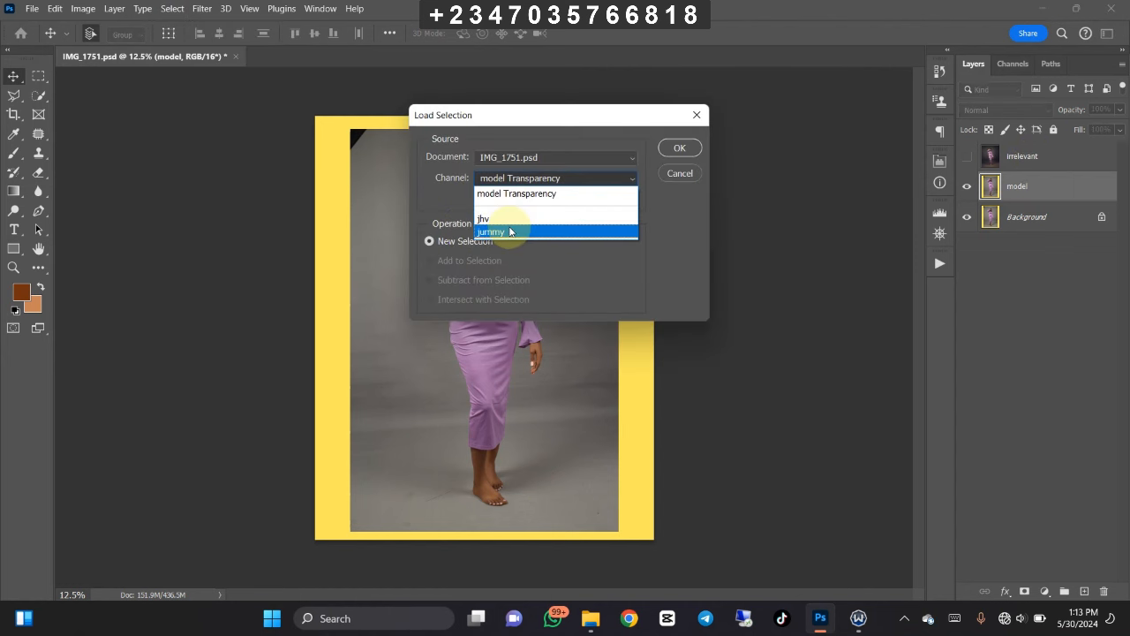
click(509, 231)
key(Return)
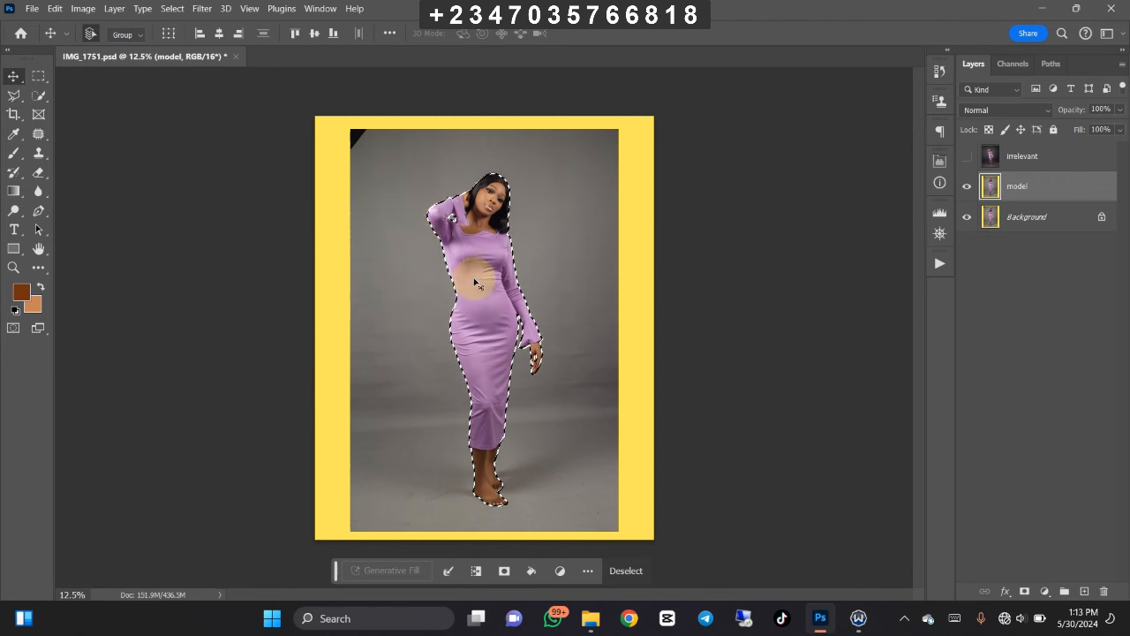
Step: Feather the selection around the woman with a radius of 2 pixels
click(14, 96)
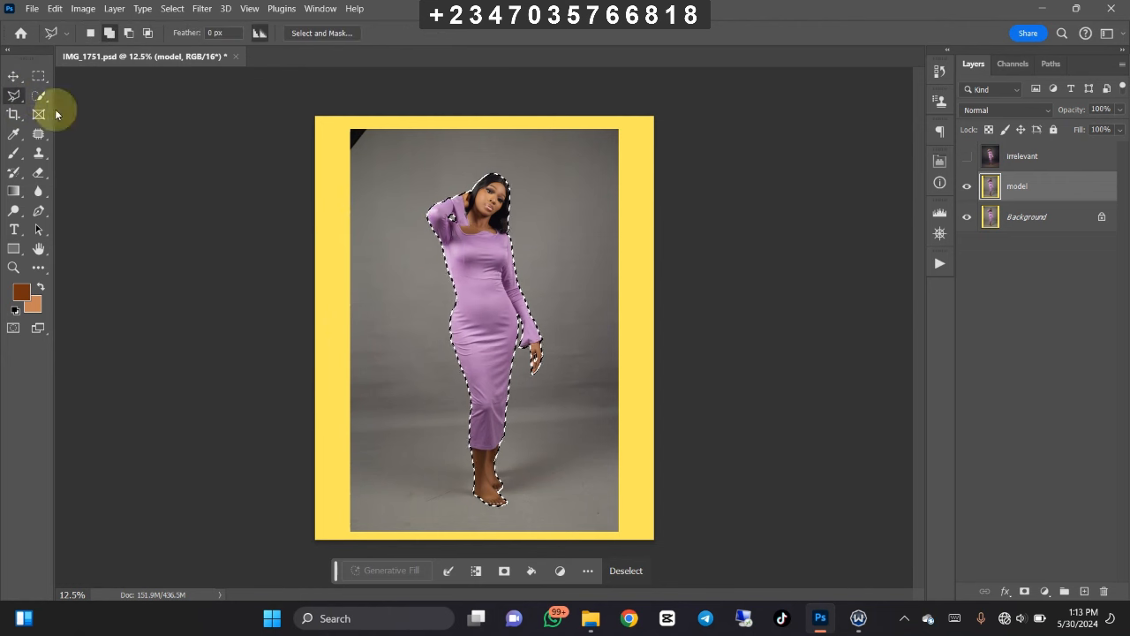
right_click(450, 266)
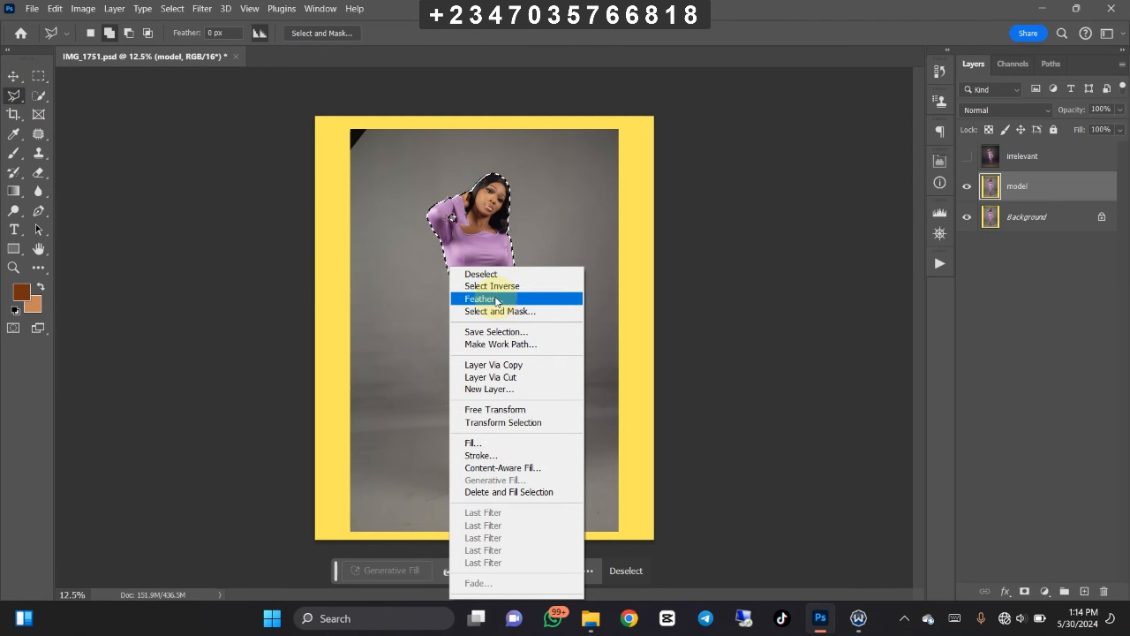
click(496, 301)
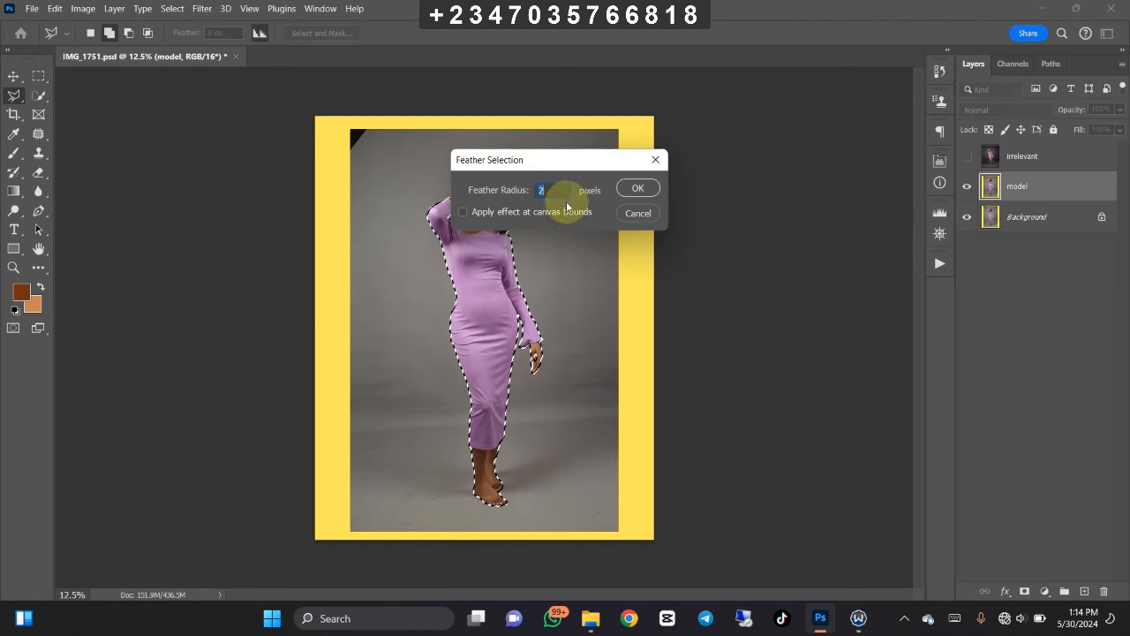
key(Return)
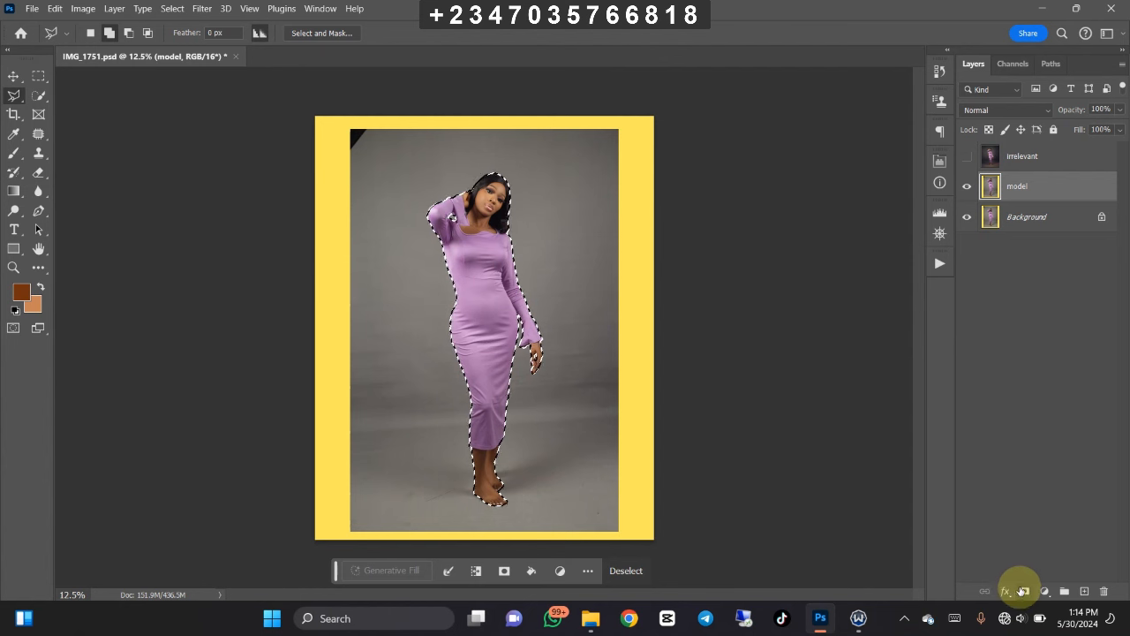
Step: Mask the "model" layer with the feathered selection and check the cutout with the Background layer temporarily hidden
click(1023, 590)
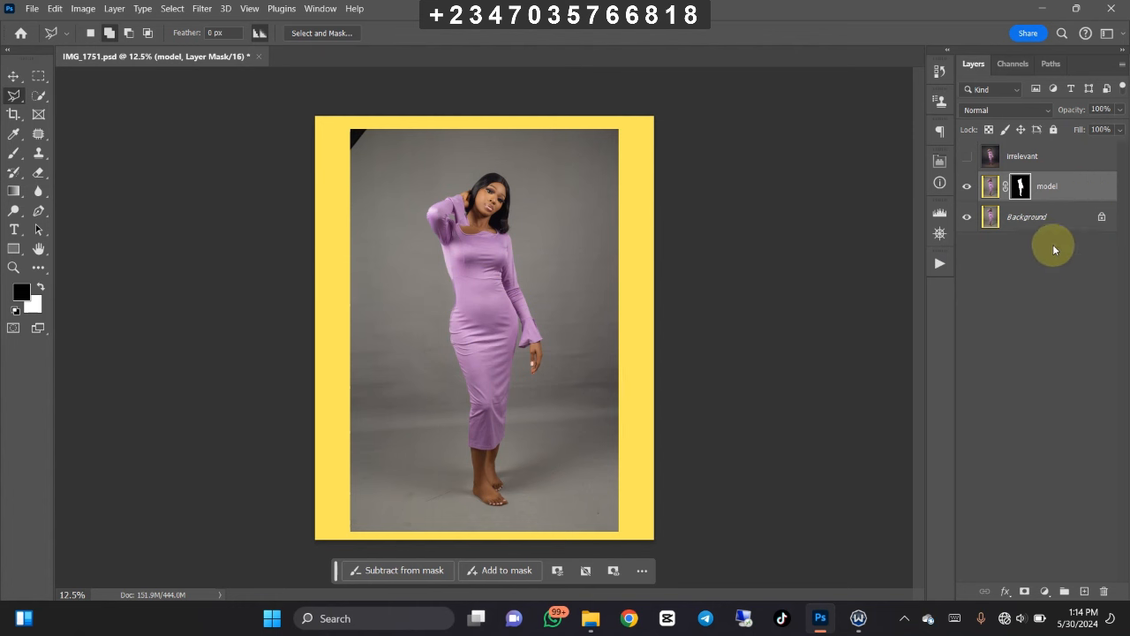
click(966, 216)
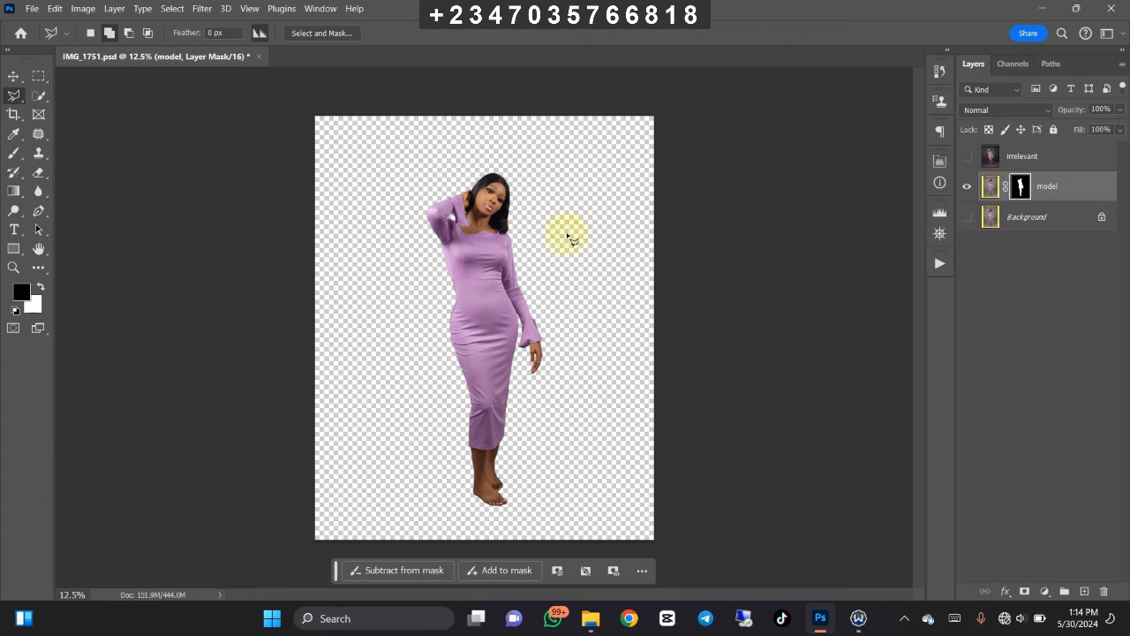
click(966, 219)
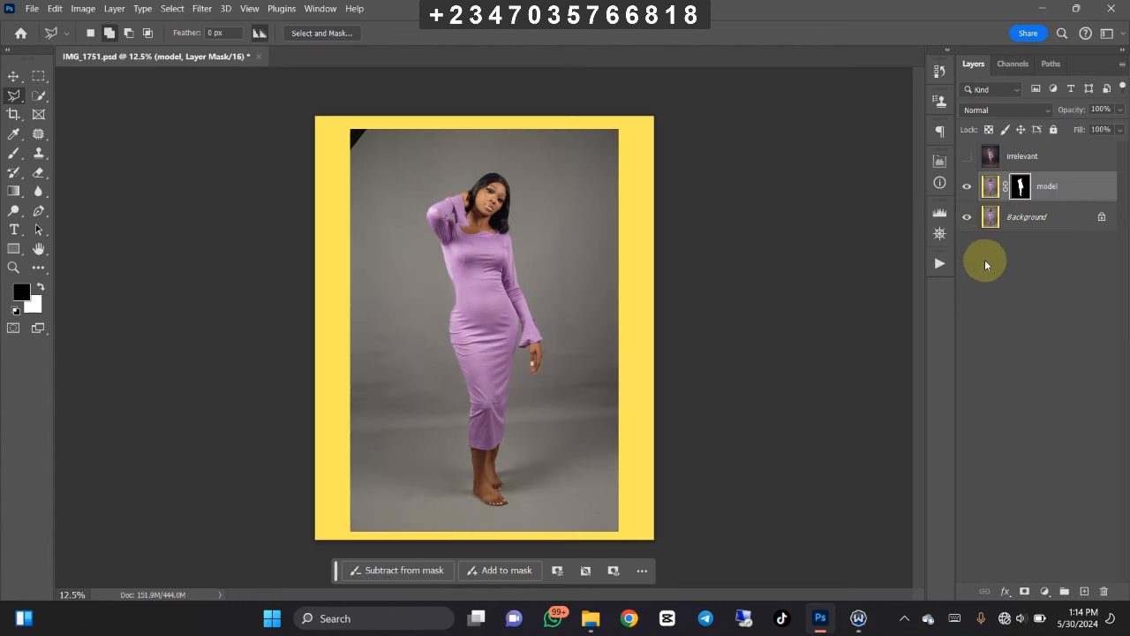
Step: Duplicate the Background layer again and name the copy beneath the "model" layer "modify"
click(1042, 222)
key(ctrl+j)
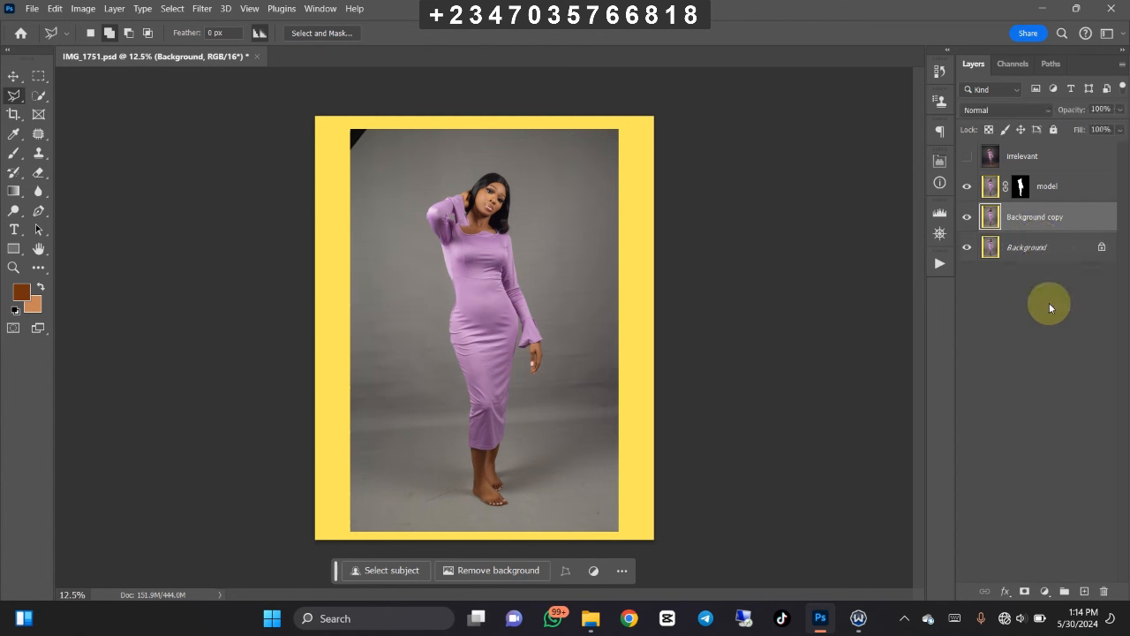
double_click(1037, 218)
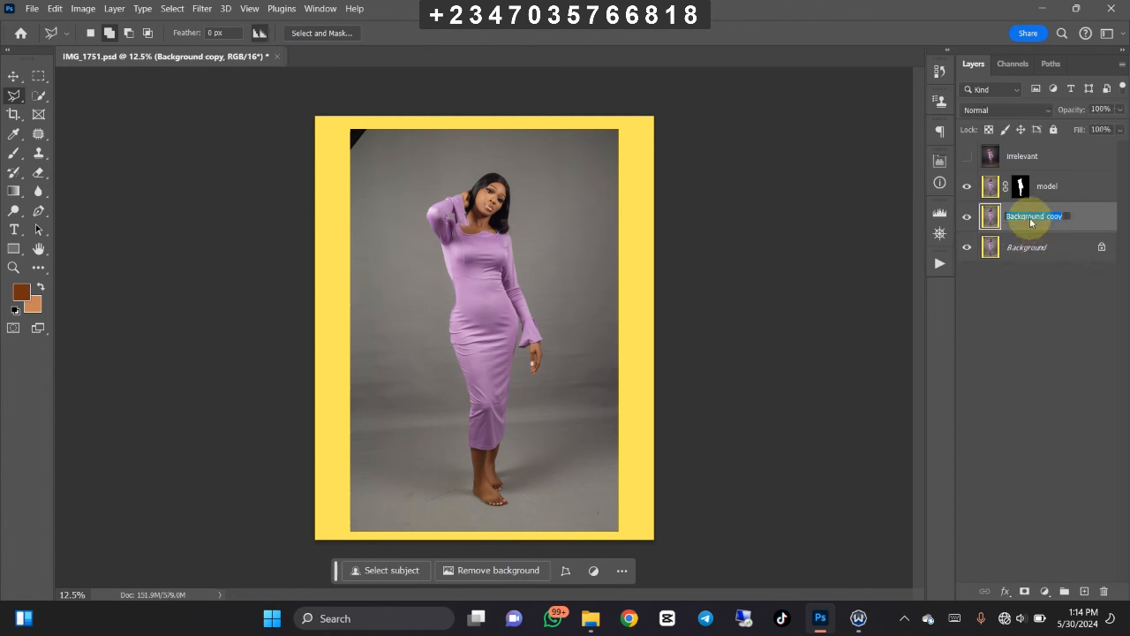
text(modift)
key(Return)
double_click(1017, 218)
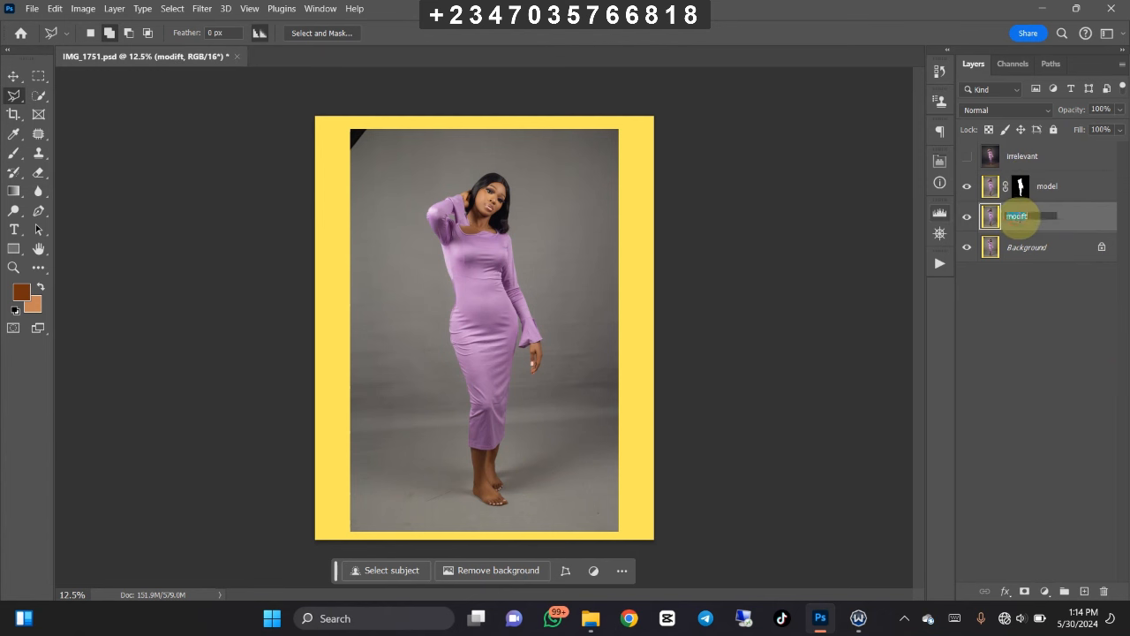
key(Right)
key(BackSpace)
text(y)
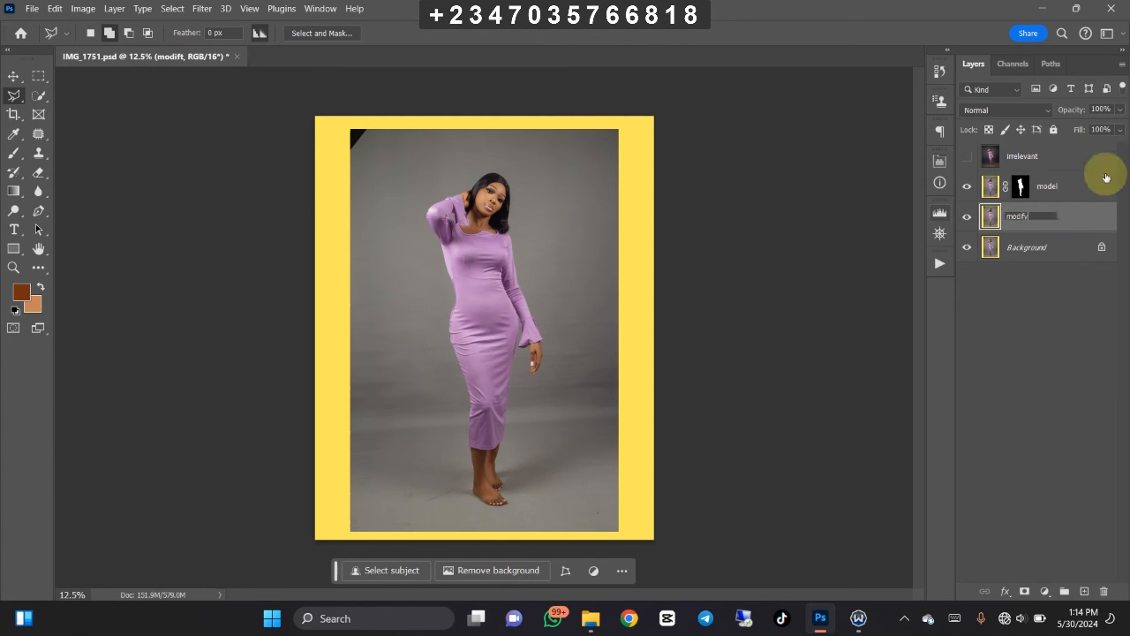
key(Return)
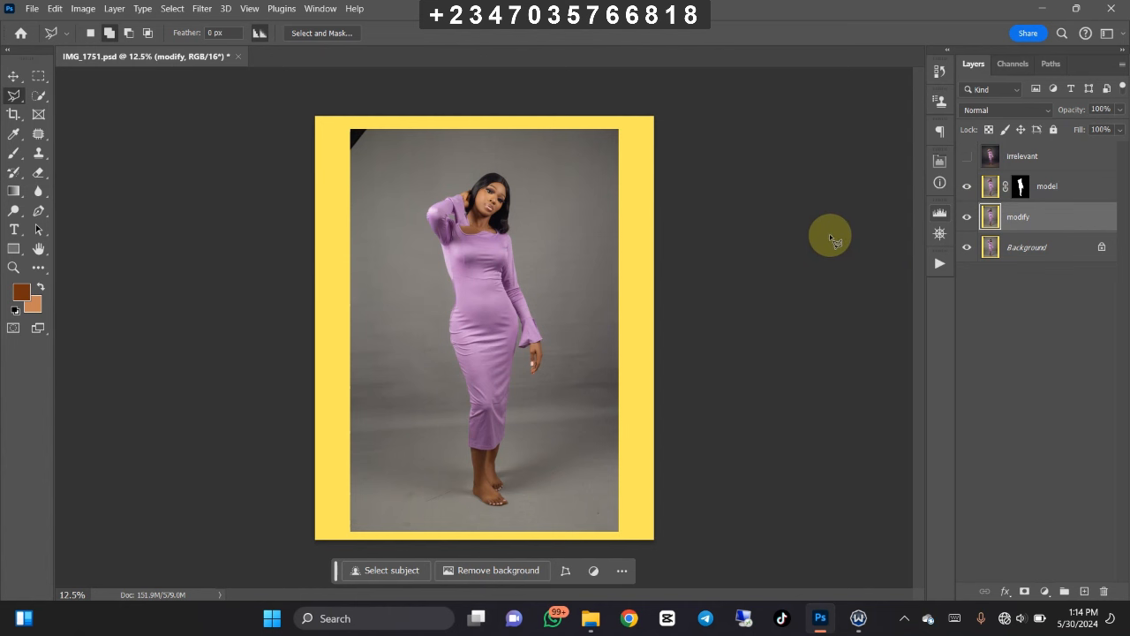
Step: Load the "model" layer's mask as a selection on the "modify" layer and expand it by 8 pixels
ctrl+click(1021, 185)
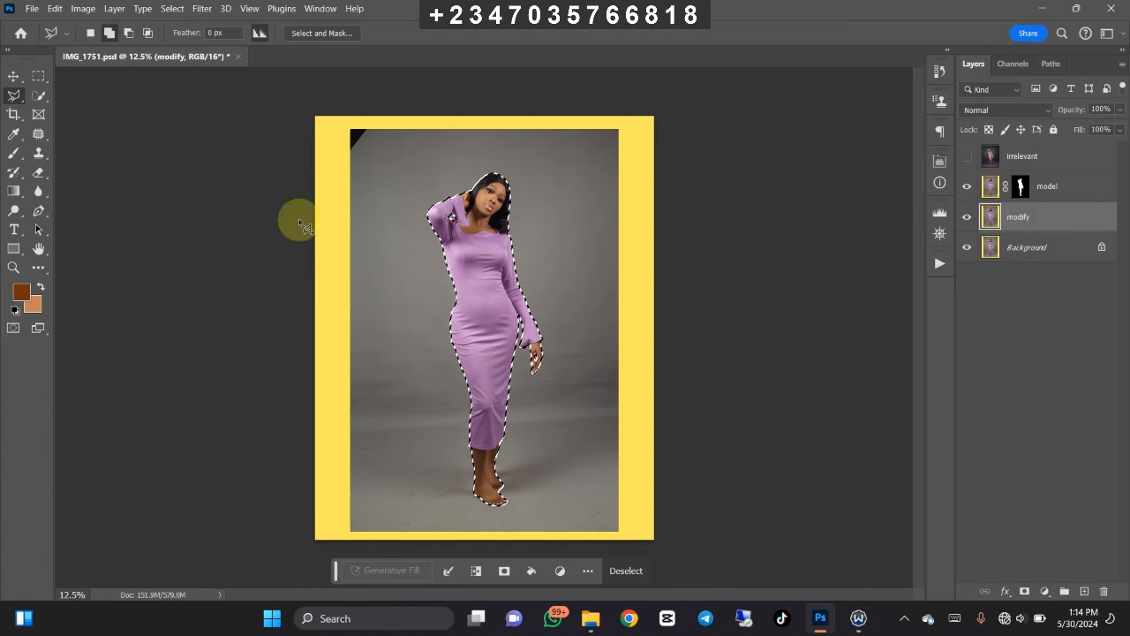
click(173, 8)
mouse_move(256, 220)
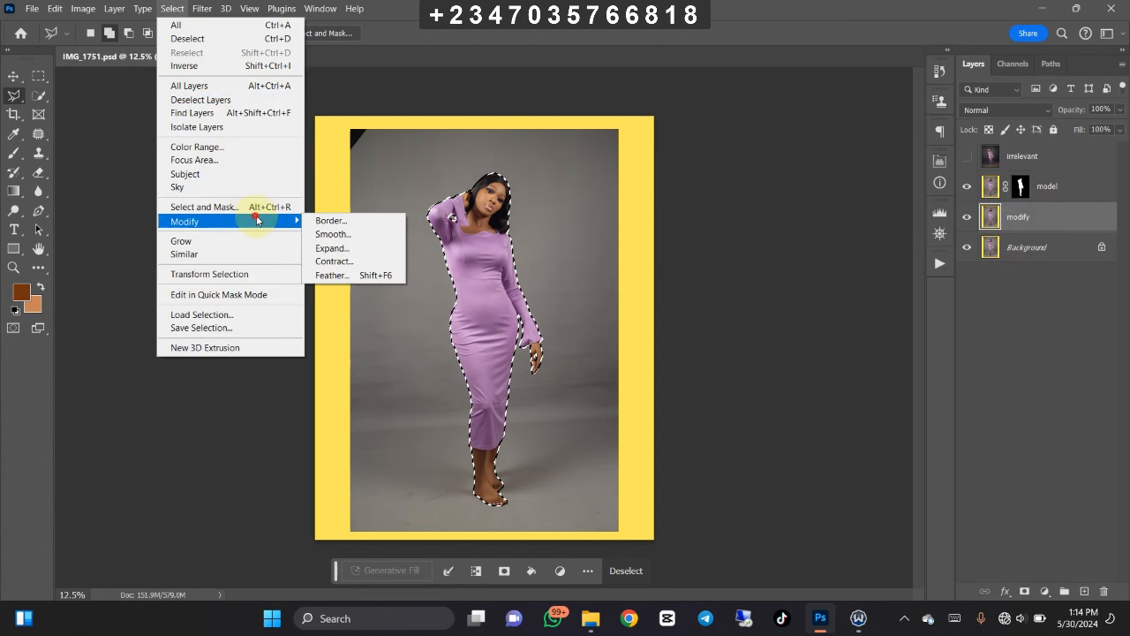
click(333, 248)
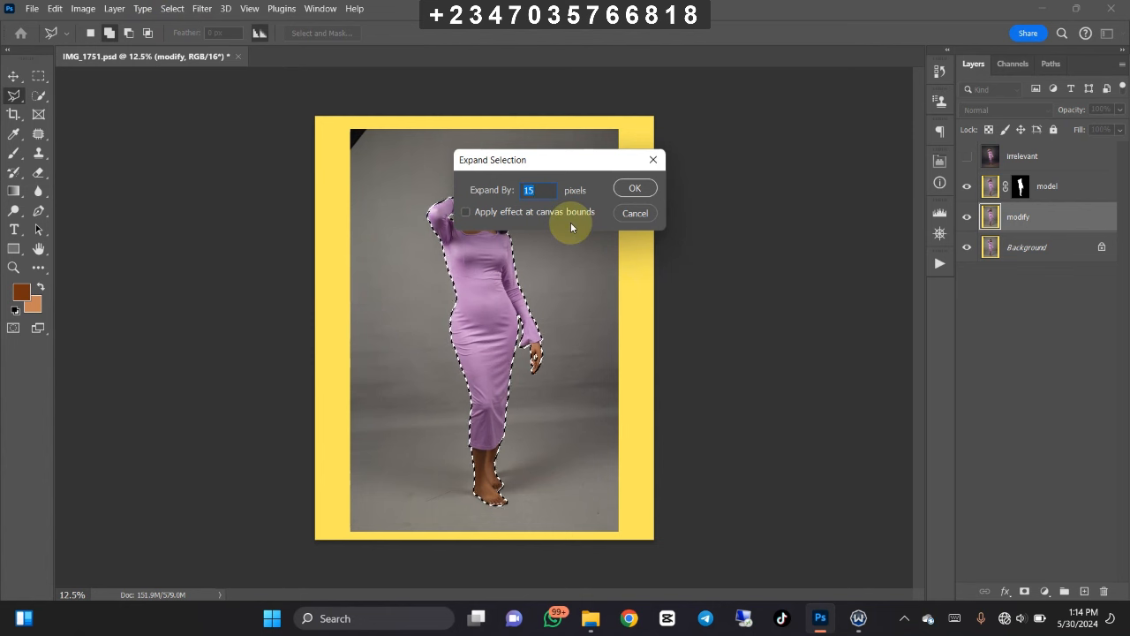
text(8)
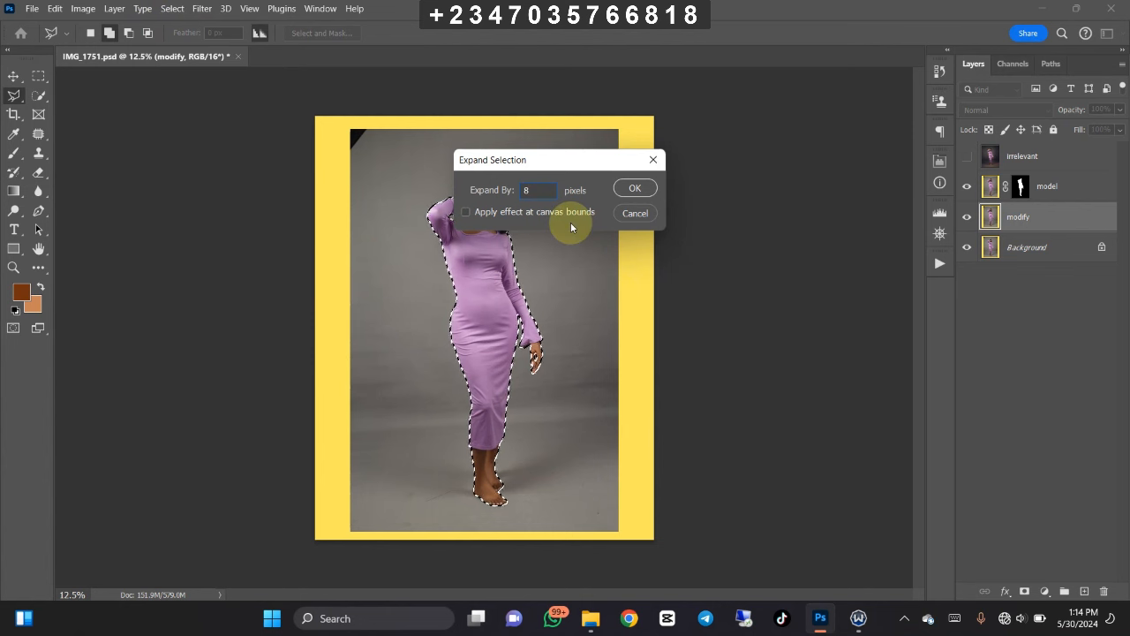
key(Return)
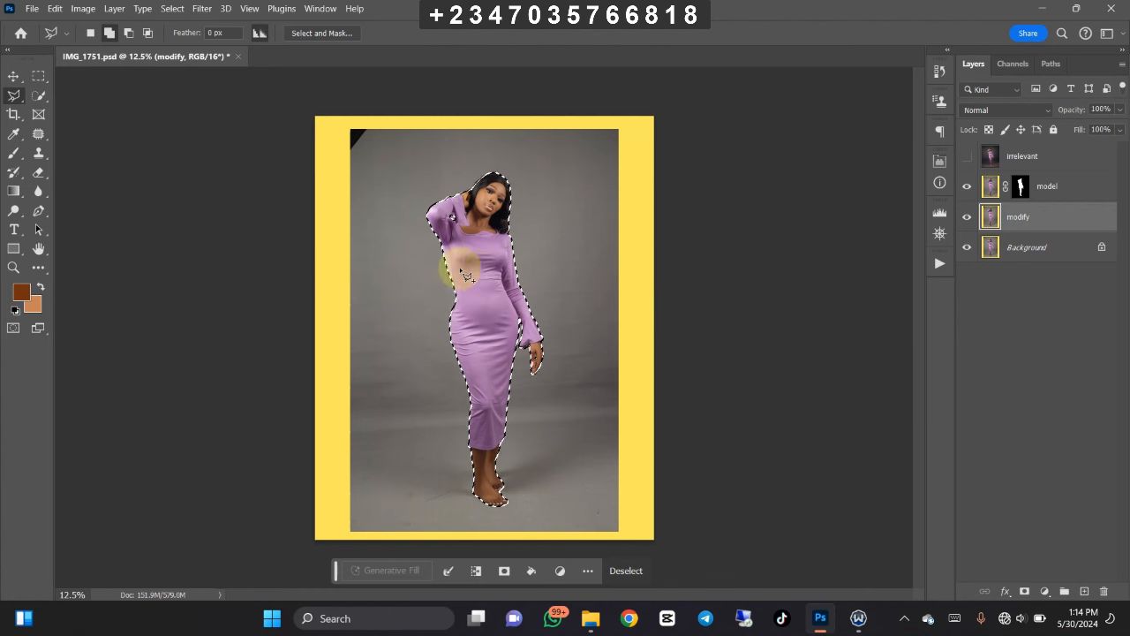
Step: Add the yellow border and the photo's outer edges on all four sides to the selection with the Rectangular Marquee tool
click(40, 77)
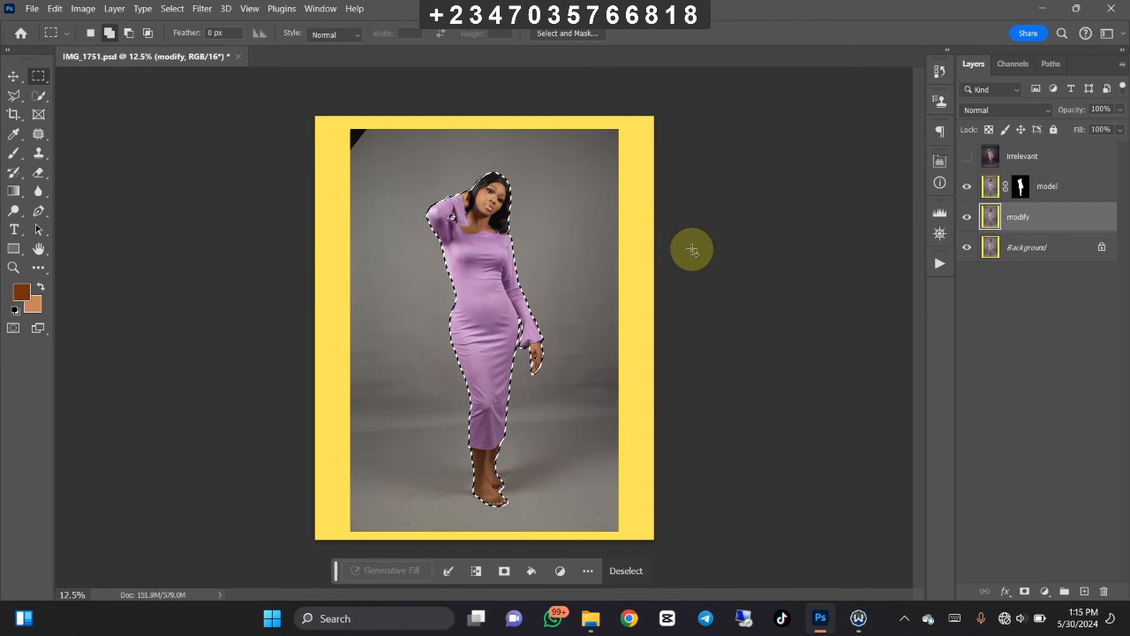
click(107, 34)
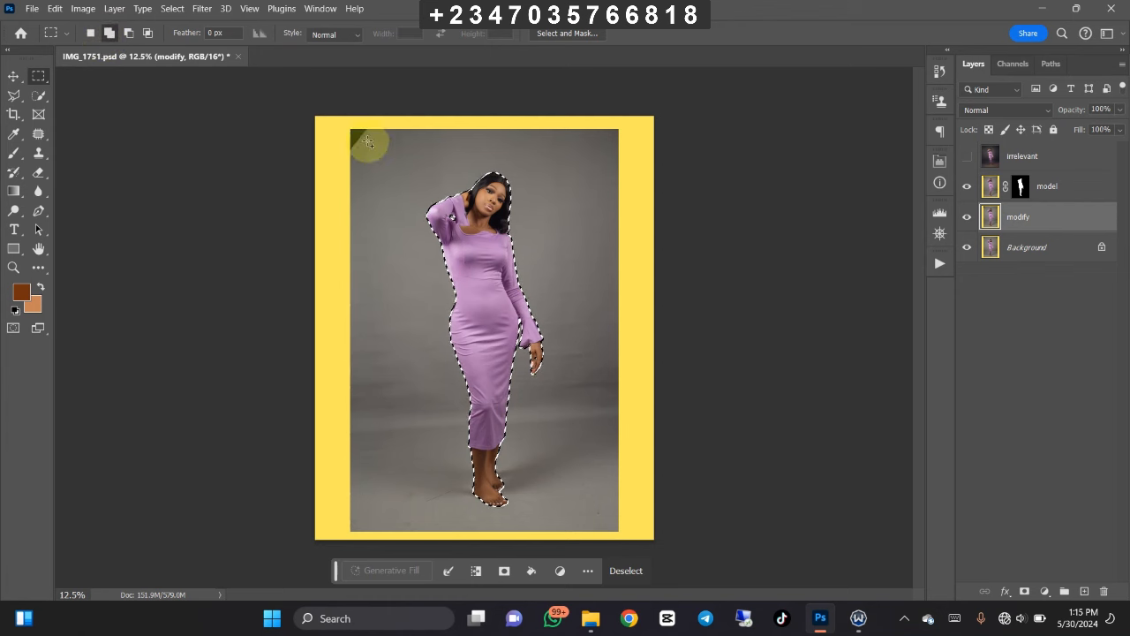
drag(316, 117, 807, 565)
drag(302, 137, 653, 588)
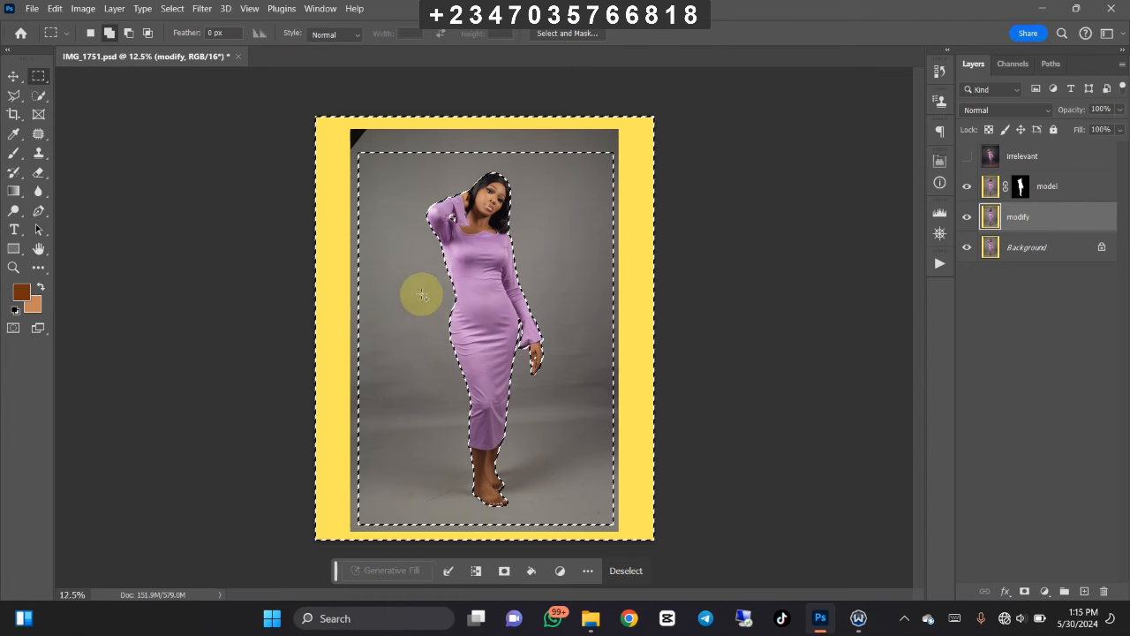
Step: Fill the selected areas of the "modify" layer using Content-Aware with Color Adaptation at 100% opacity, and deselect
right_click(496, 338)
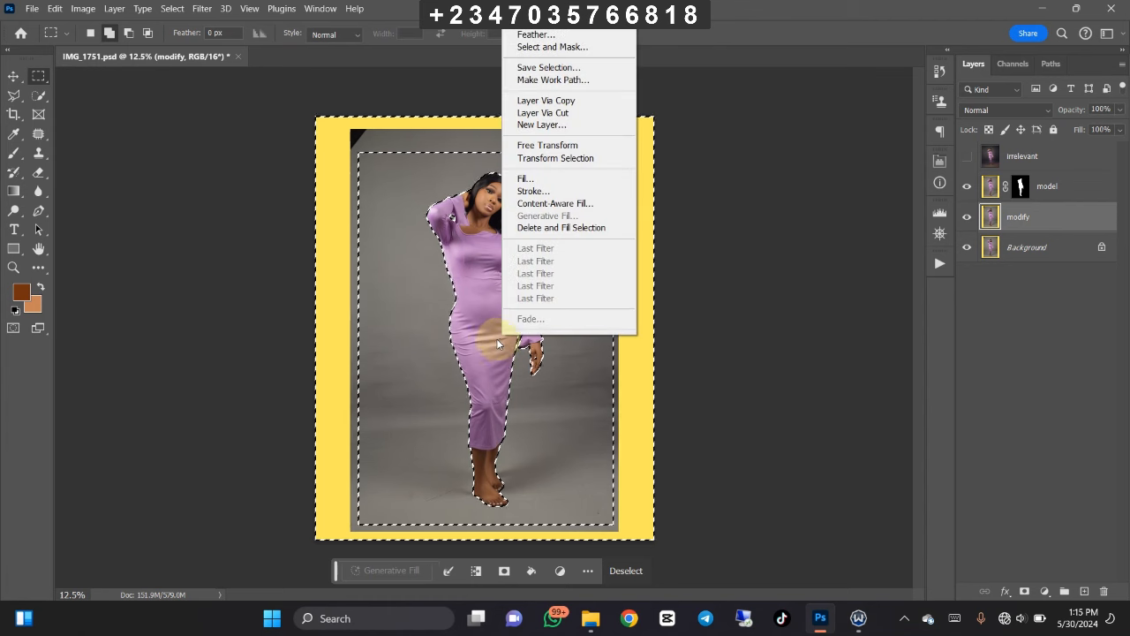
click(525, 179)
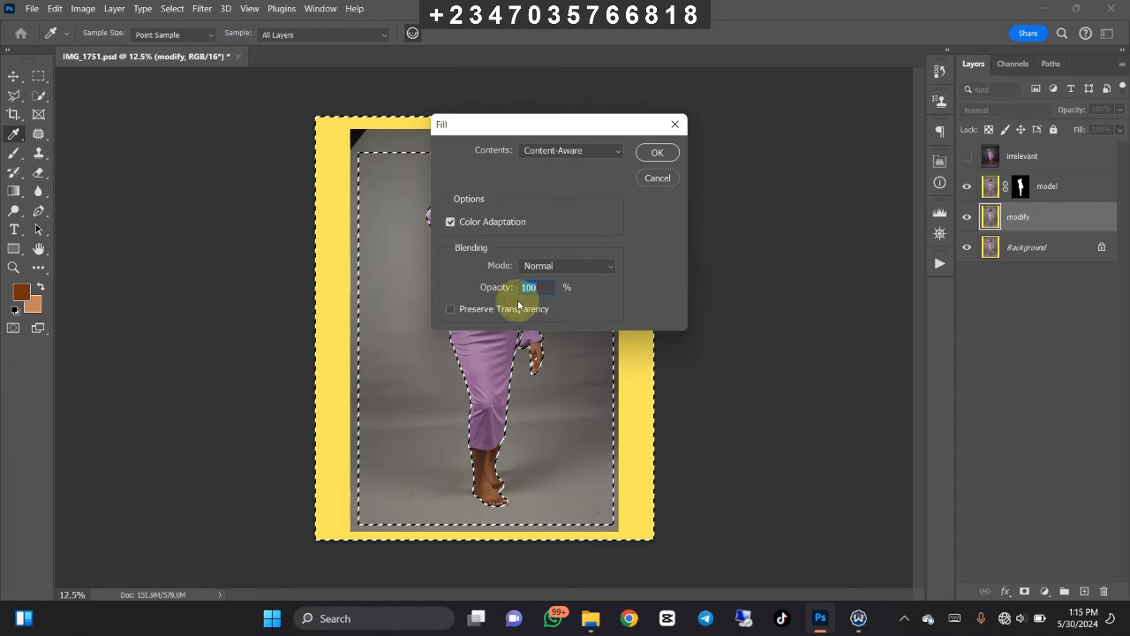
click(656, 153)
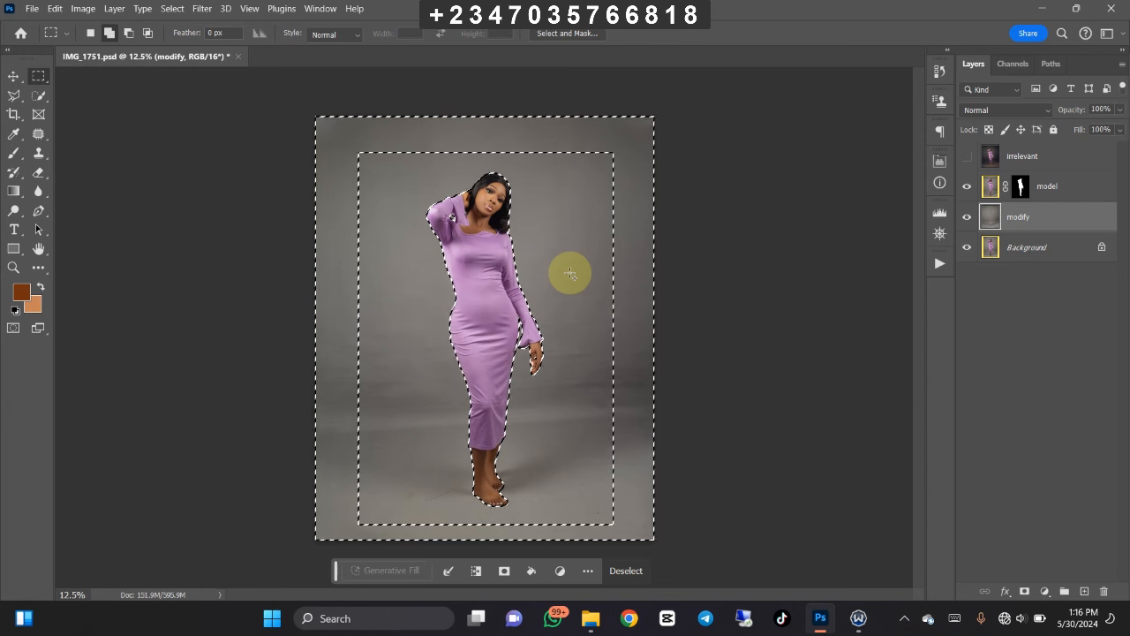
key(ctrl+d)
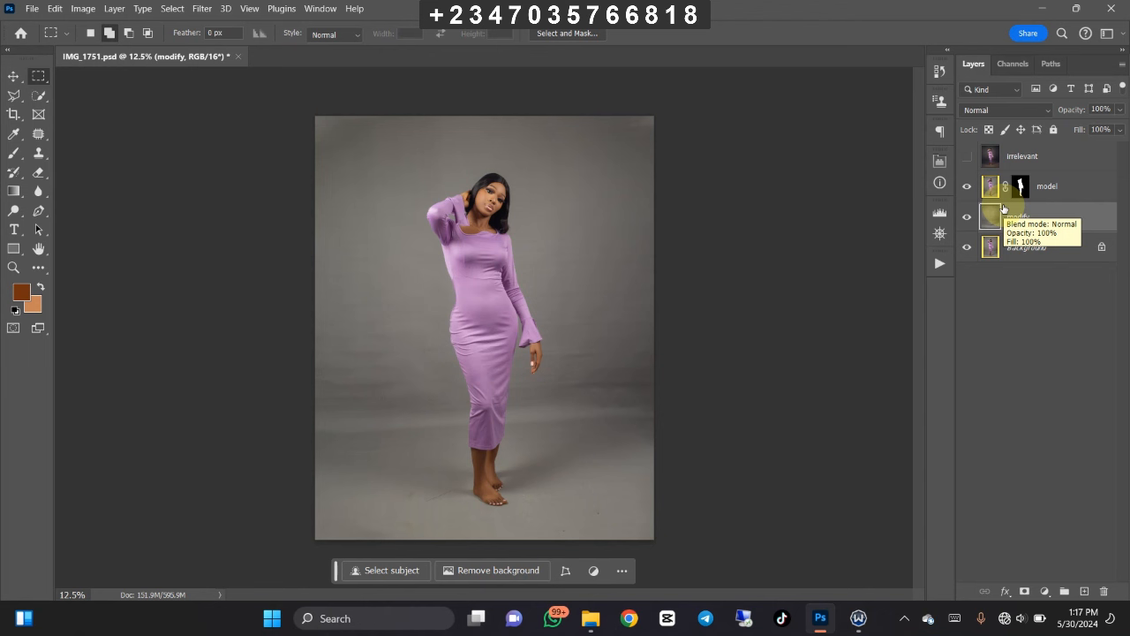
Step: Duplicate the "modify" layer and name the copy "blur"
key(ctrl+j)
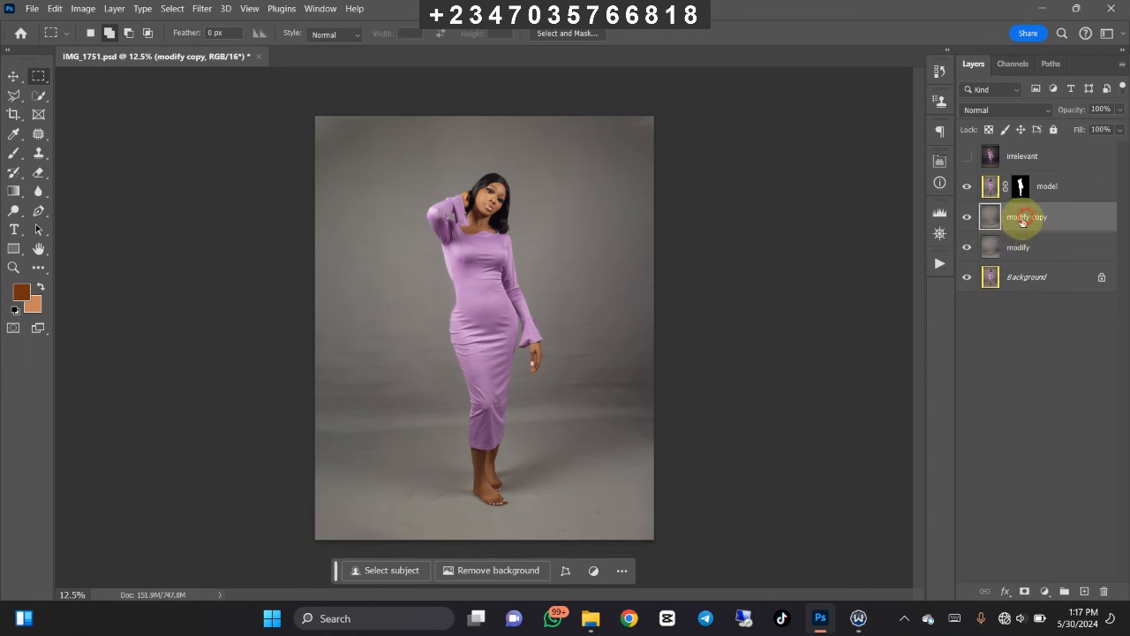
double_click(1030, 218)
text(blur)
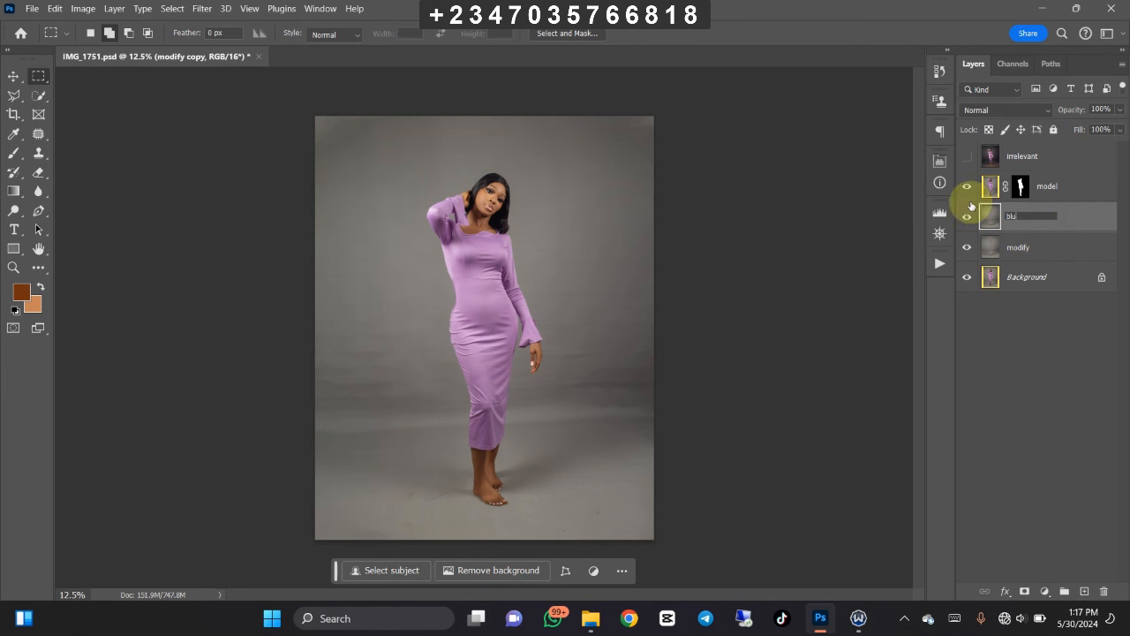
key(Return)
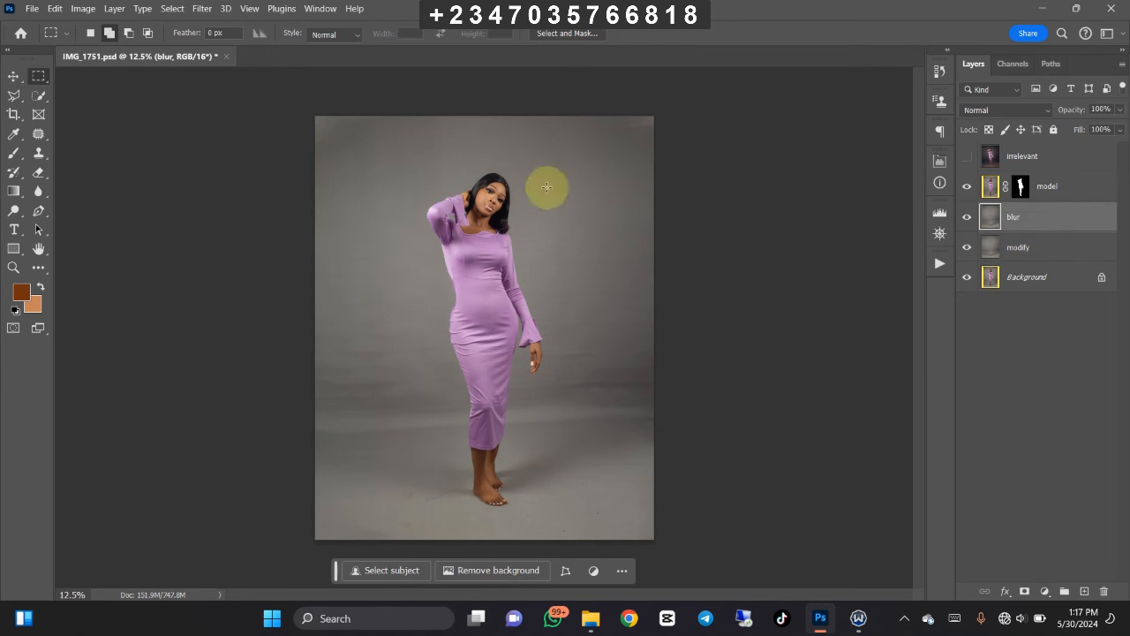
Step: Apply a Gaussian Blur with a radius of 87.0 pixels to the "blur" layer
click(202, 9)
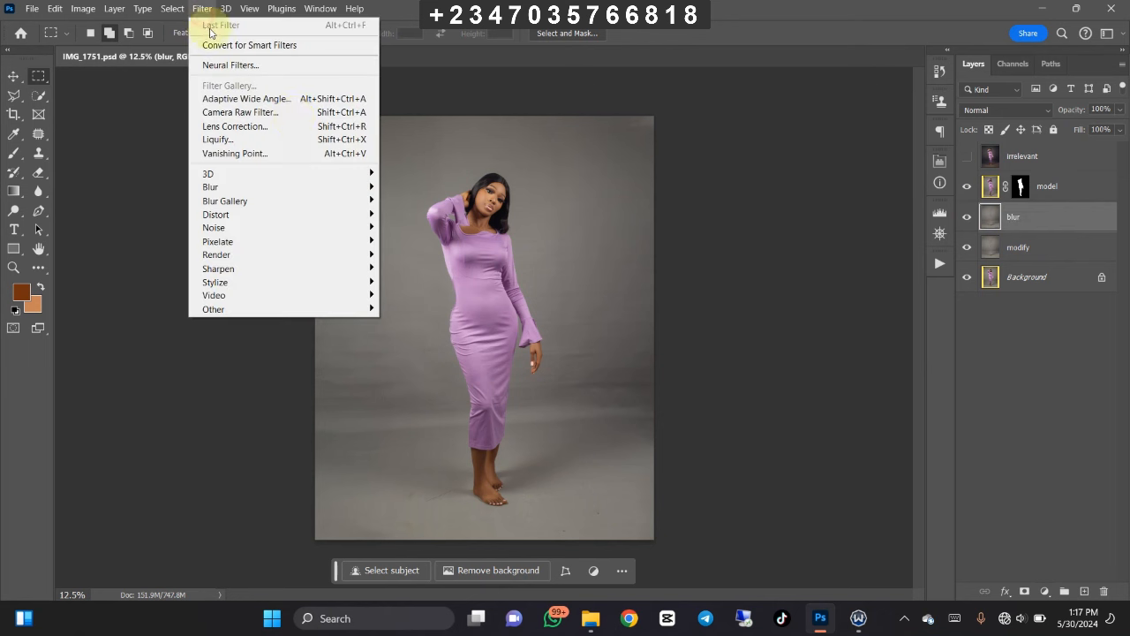
mouse_move(368, 187)
click(419, 241)
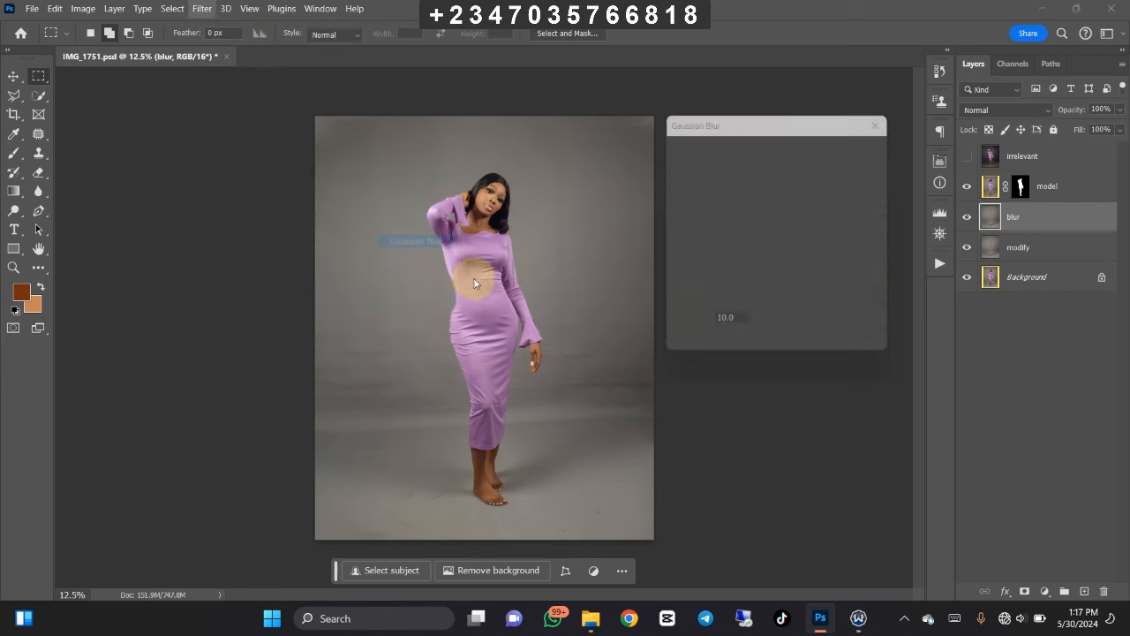
drag(730, 349, 759, 350)
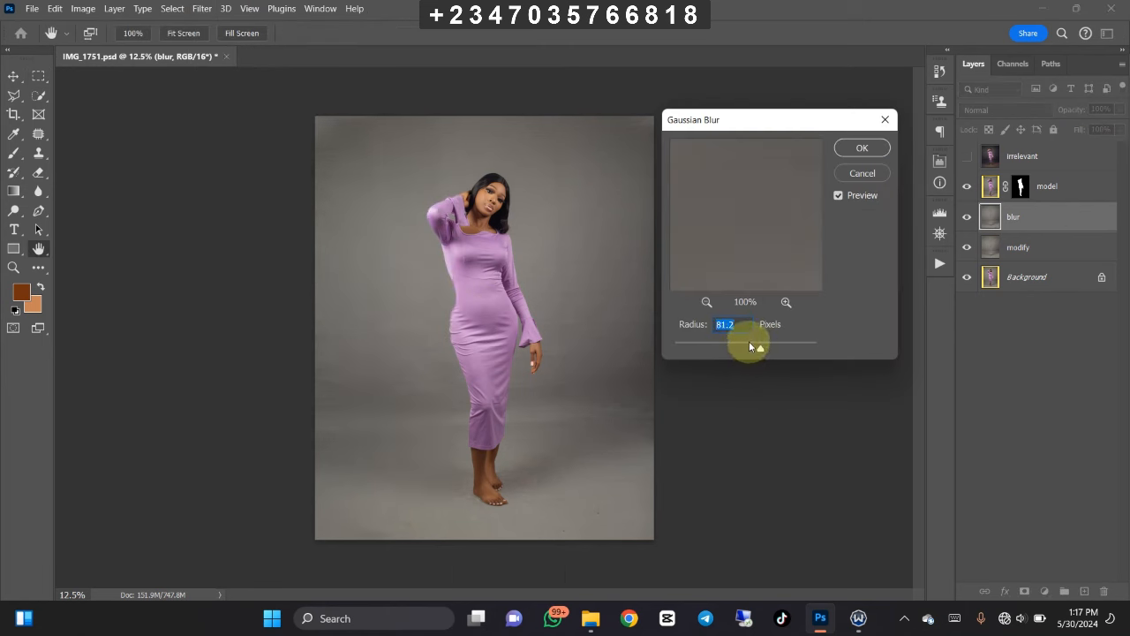
drag(756, 346, 762, 348)
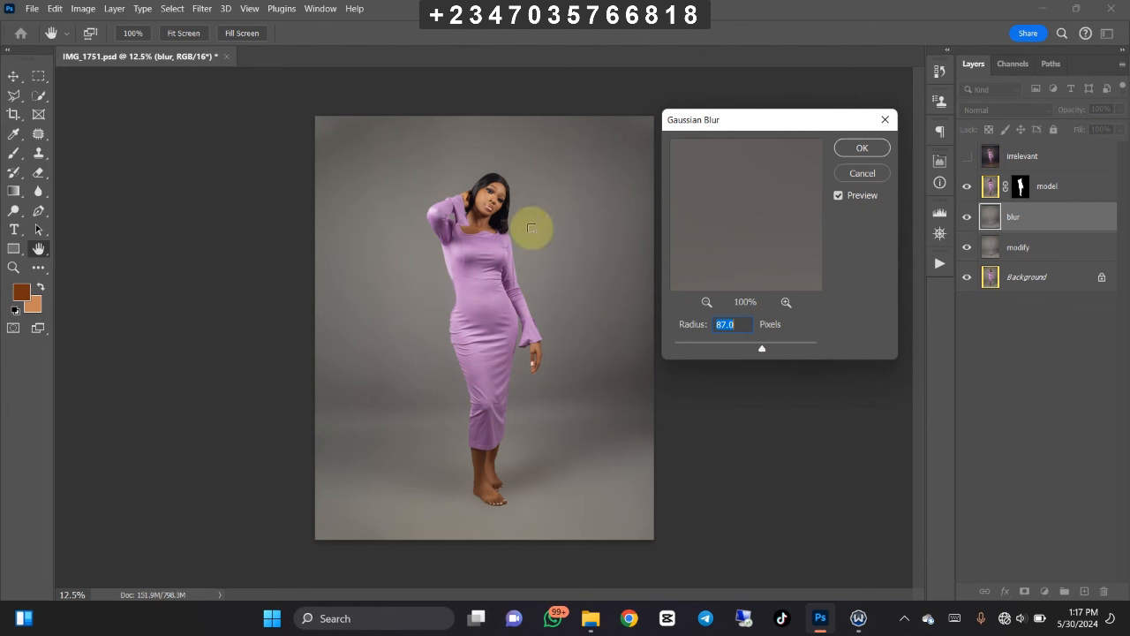
key(Return)
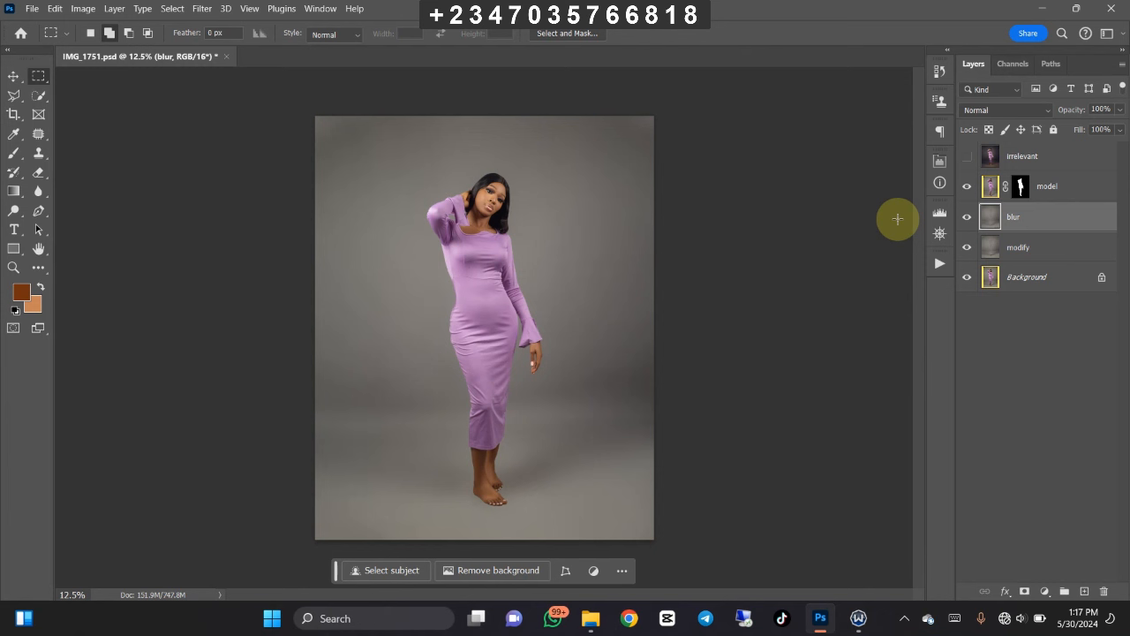
Step: Add a layer mask to the "blur" layer and paint black over the floor around the model's feet with a 600-pixel brush
click(1024, 593)
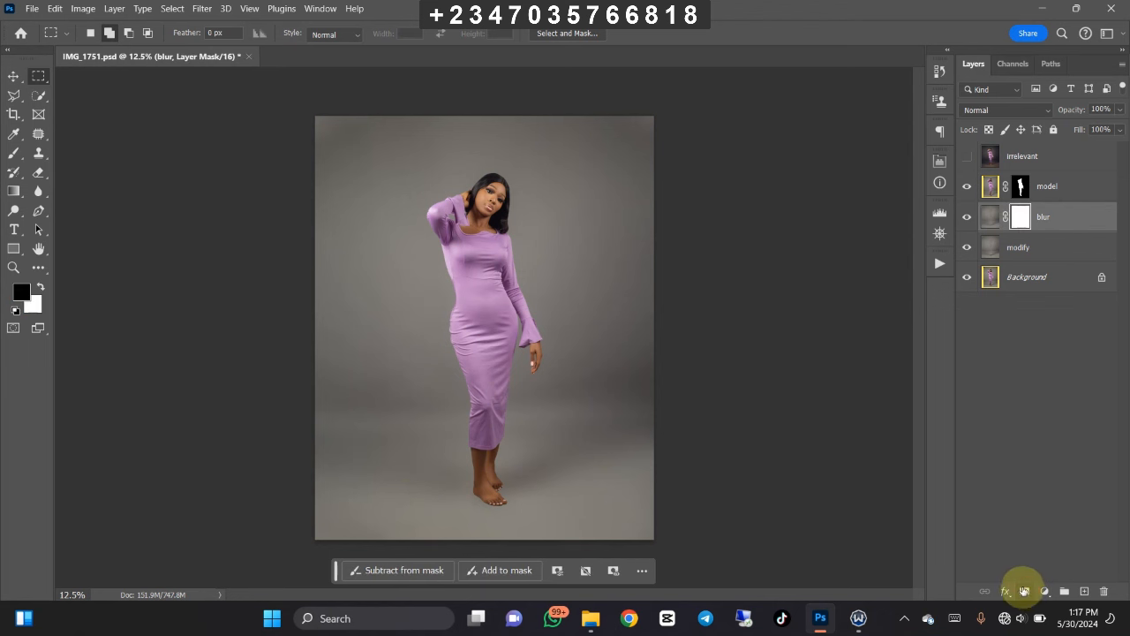
click(12, 155)
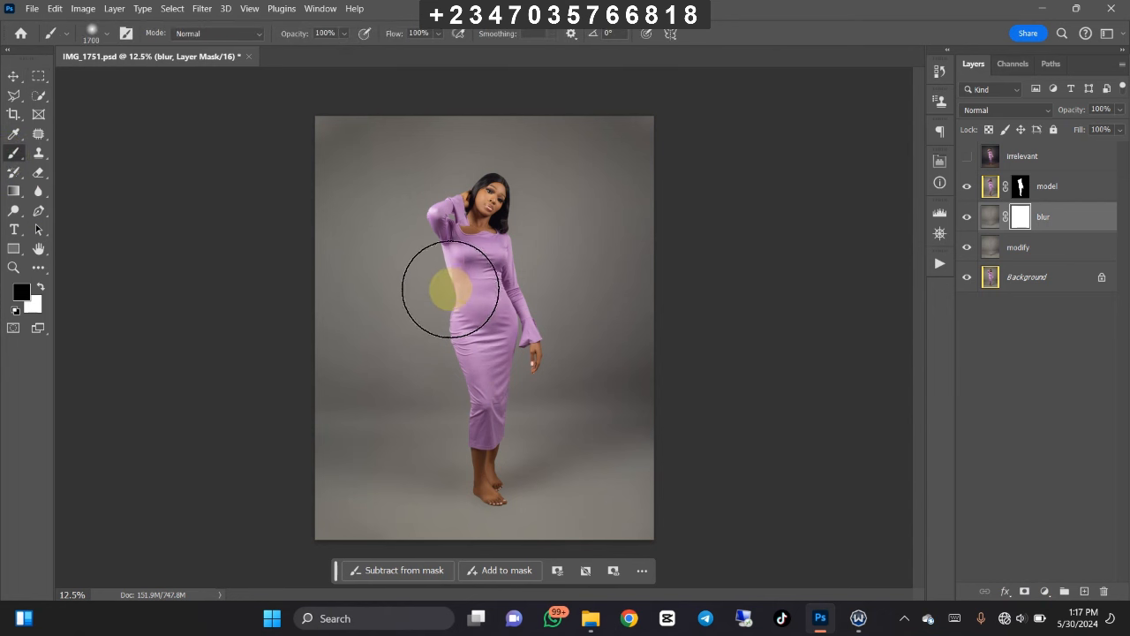
key(bracketleft)
key(bracketleft)
key(bracketleft)
key(bracketleft)
key(bracketleft)
key(bracketleft)
key(bracketleft)
key(bracketleft)
key(bracketleft)
key(bracketleft)
key(bracketleft)
key(bracketleft)
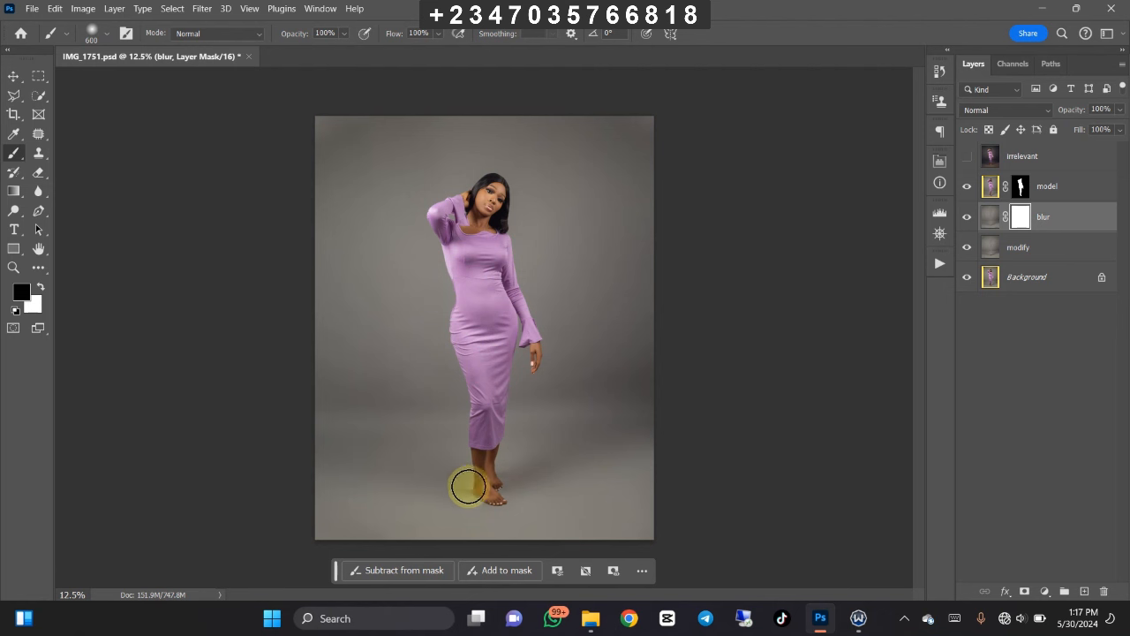
mouse_move(431, 484)
mouse_down()
mouse_move(459, 484)
mouse_move(430, 474)
mouse_move(506, 495)
mouse_move(449, 485)
mouse_up()
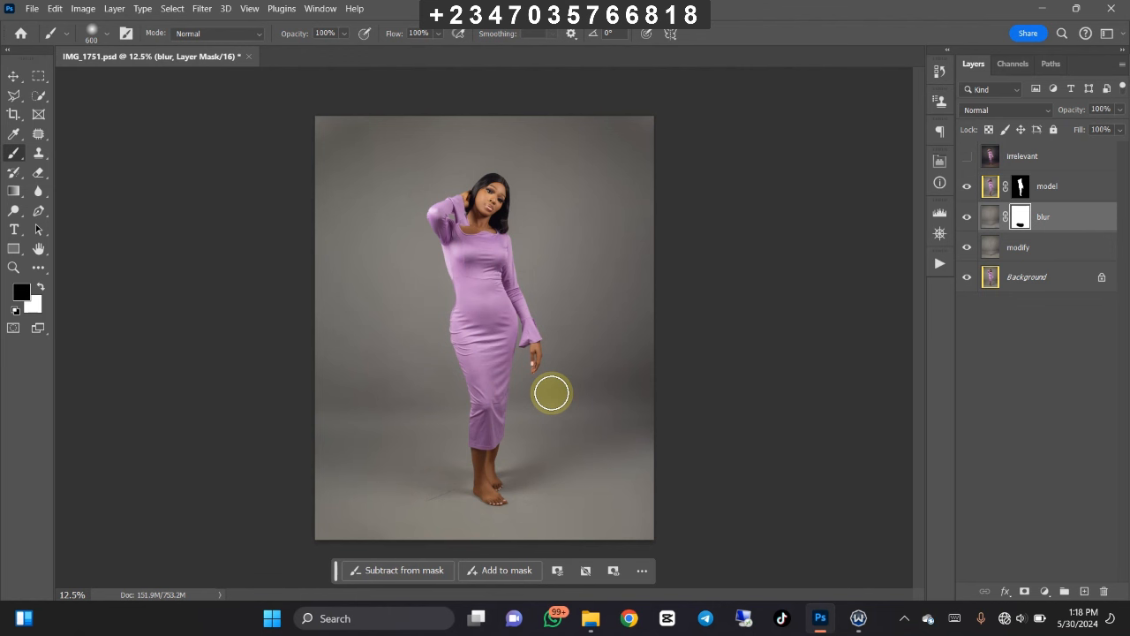
Step: Switch to File Explorer and place the backdrop image "canv (20)" from the "ction" folder above the "blur" layer in Photoshop
click(591, 618)
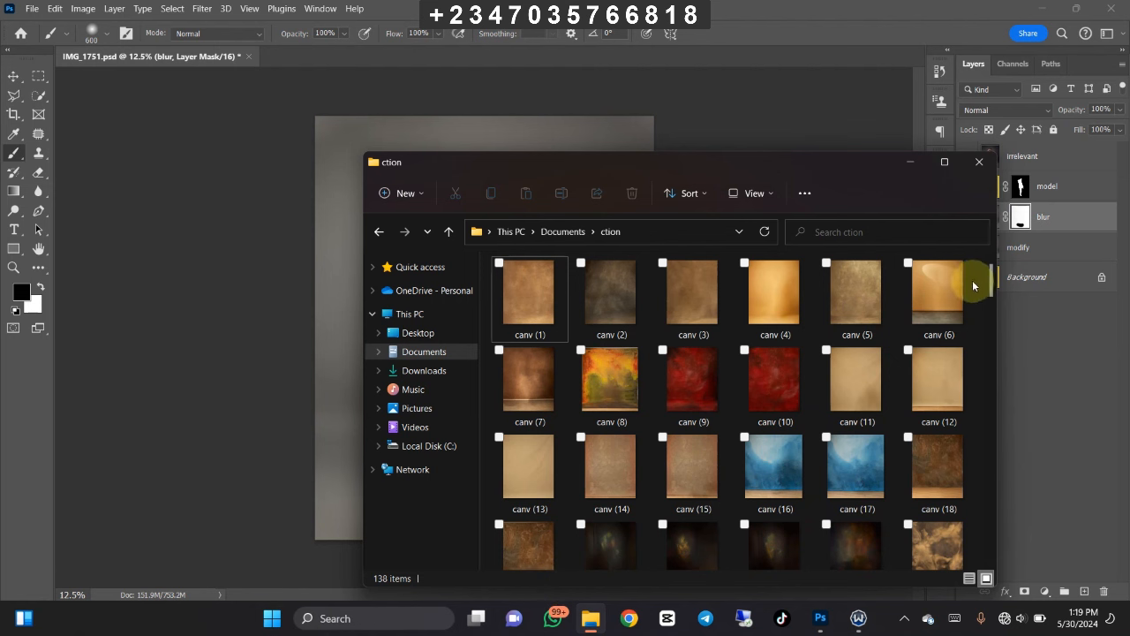
scroll(990, 303, down, 2)
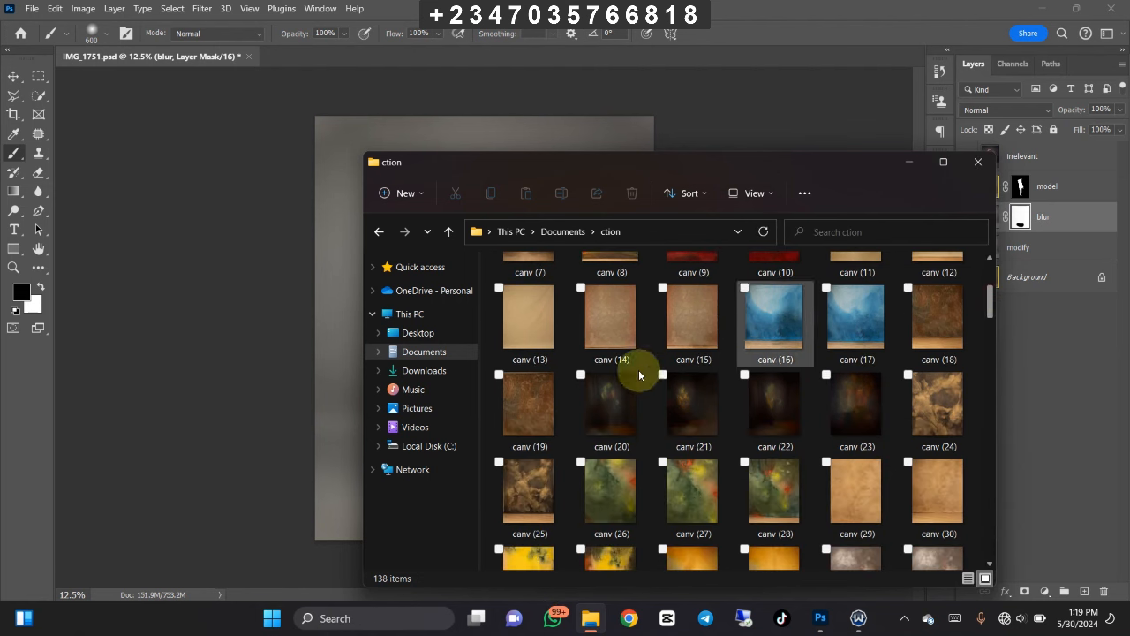
click(605, 388)
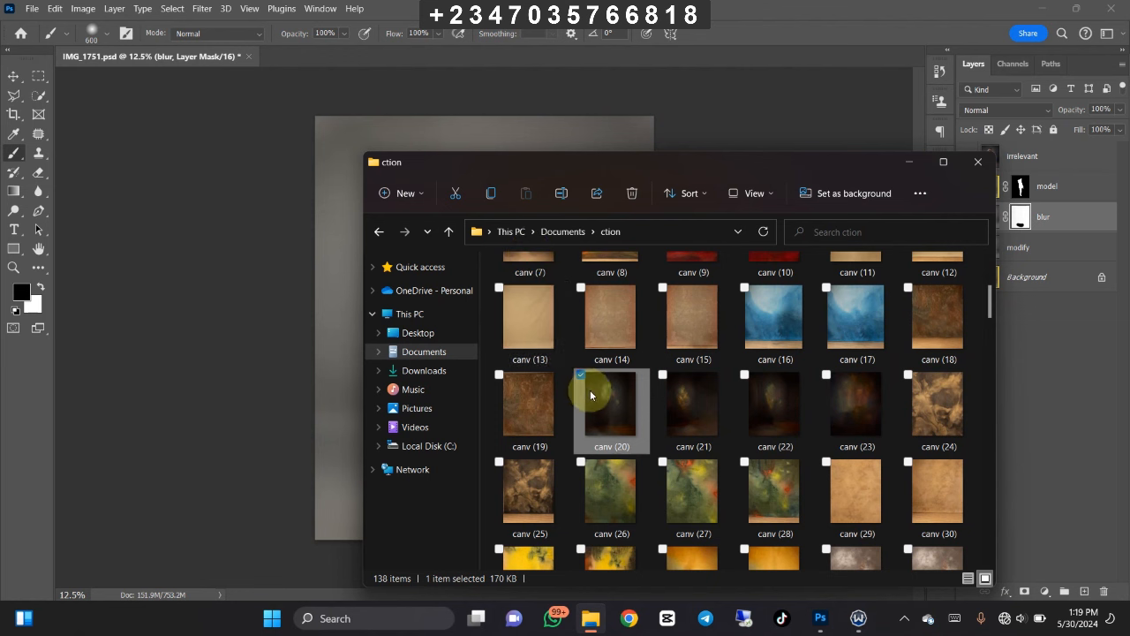
drag(595, 391, 373, 341)
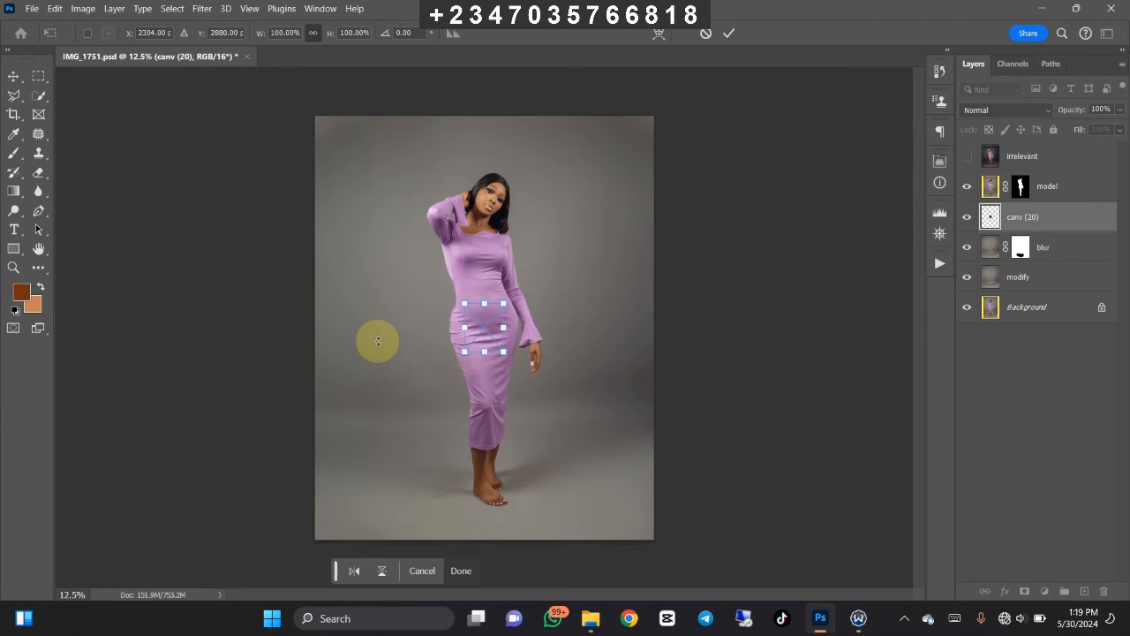
Step: Scale the placed "canv (20)" backdrop to about 972% and position it to cover the whole canvas behind the model
drag(504, 327, 771, 346)
drag(454, 324, 418, 327)
drag(534, 325, 431, 314)
drag(311, 97, 298, 86)
drag(482, 540, 479, 548)
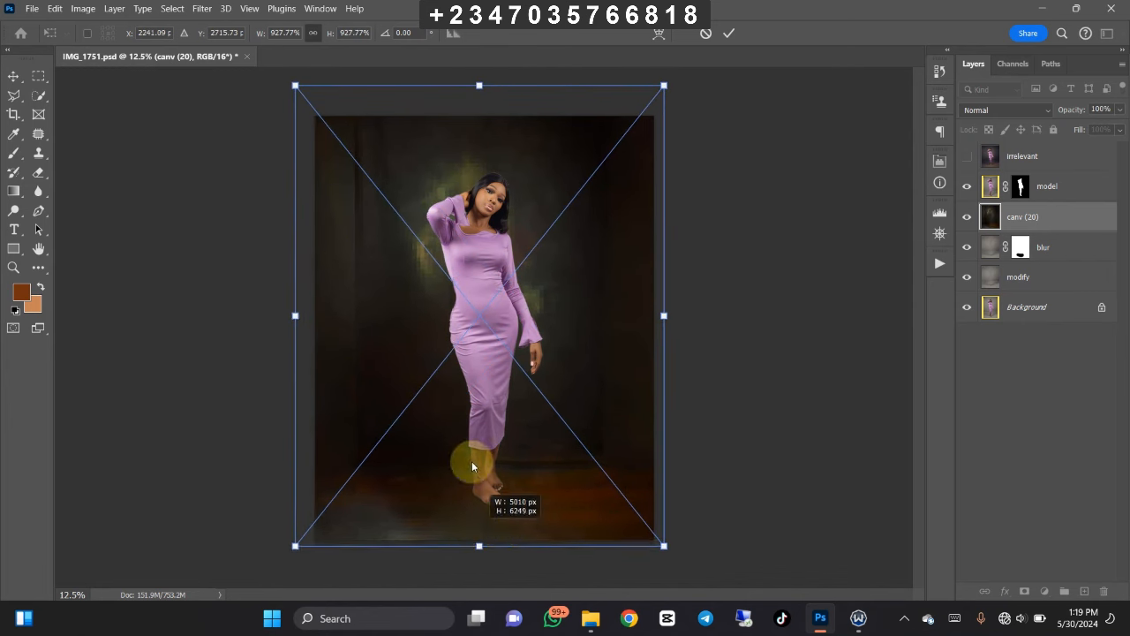
drag(480, 85, 495, 67)
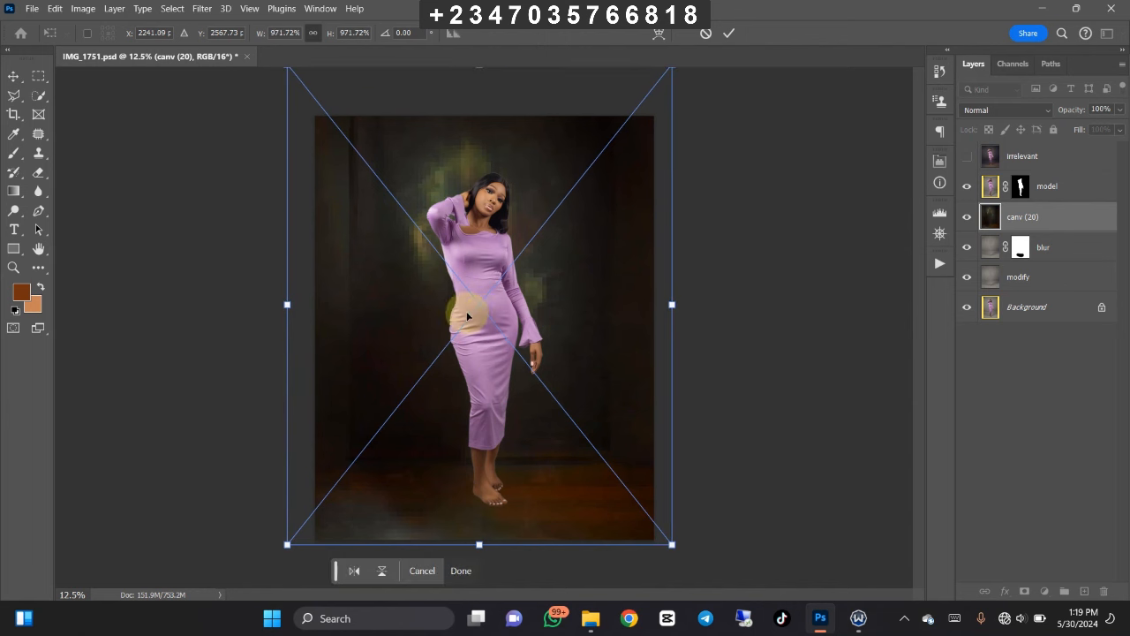
drag(490, 315, 494, 311)
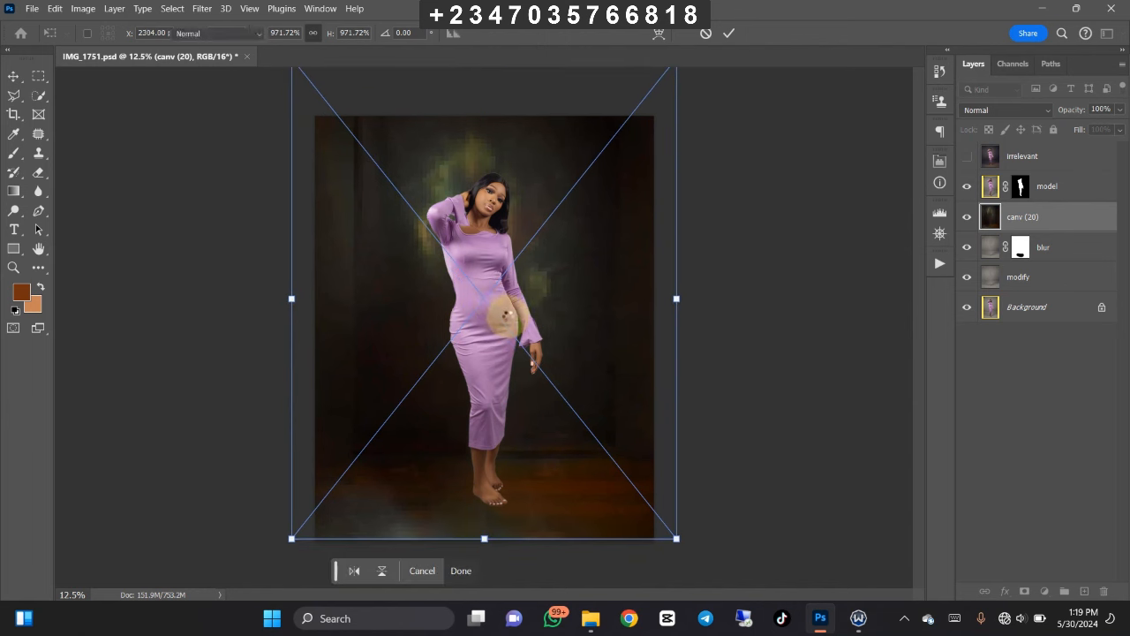
key(Return)
key(b)
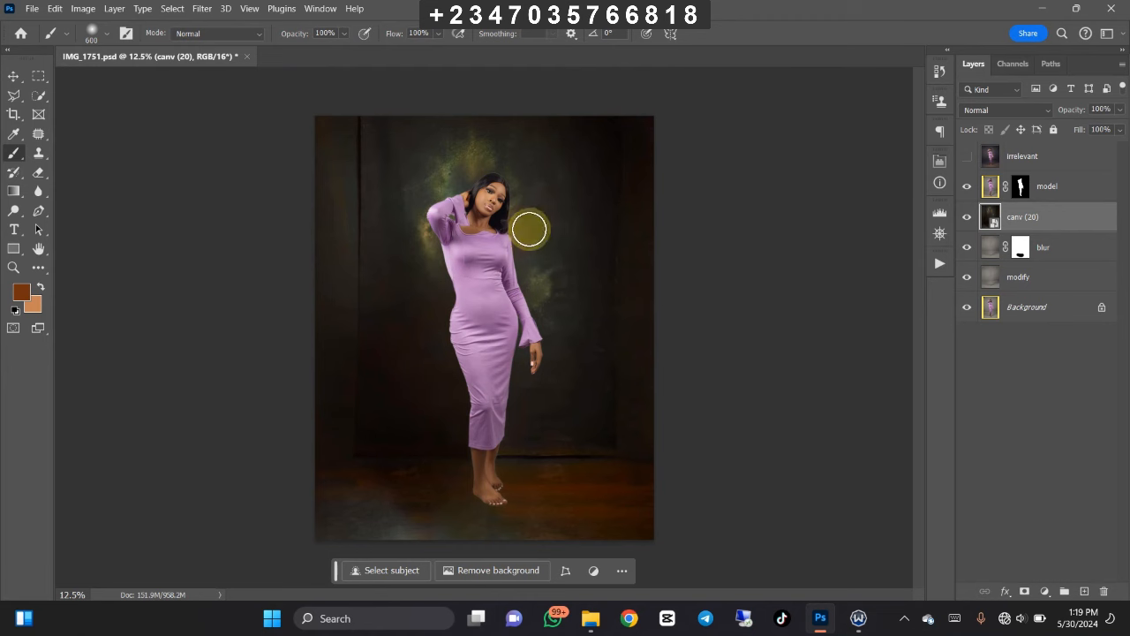
Step: Apply Color Decontaminate matting at 82% to the "model" layer to clean the cutout's edges
scroll(479, 341, up, 3)
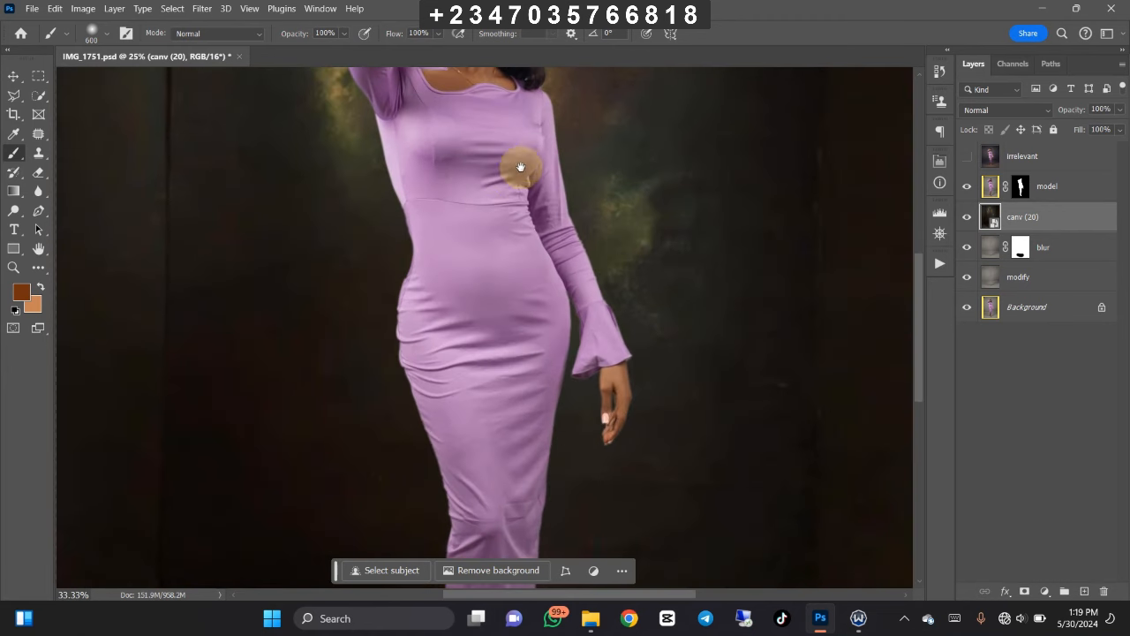
drag(522, 379, 525, 423)
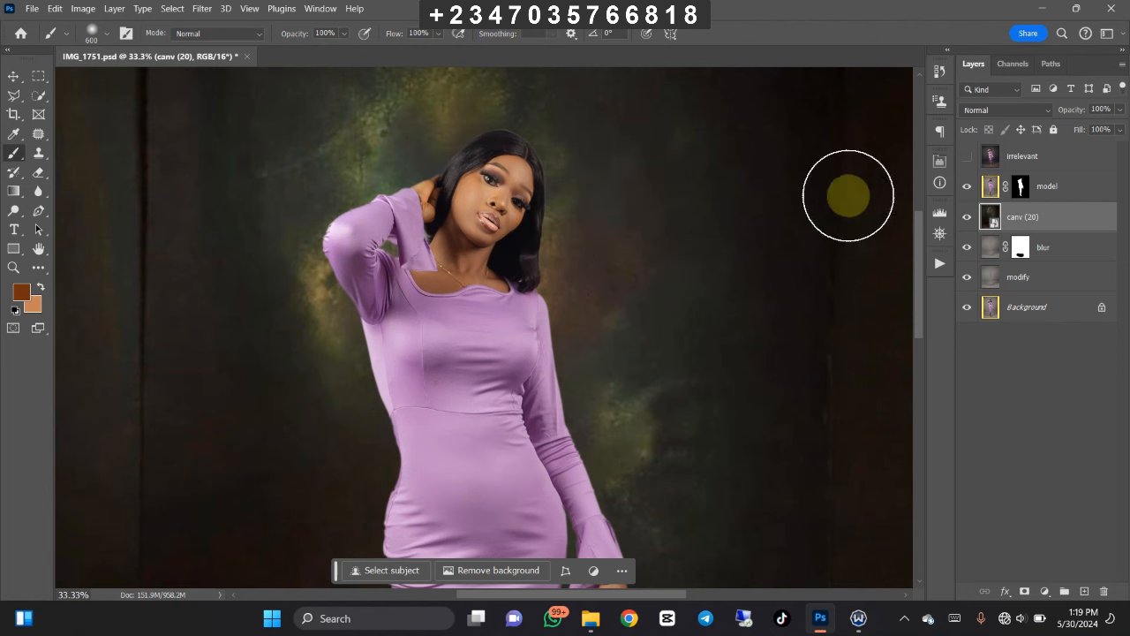
mouse_move(989, 186)
mouse_down()
mouse_move(987, 203)
mouse_move(989, 187)
mouse_up()
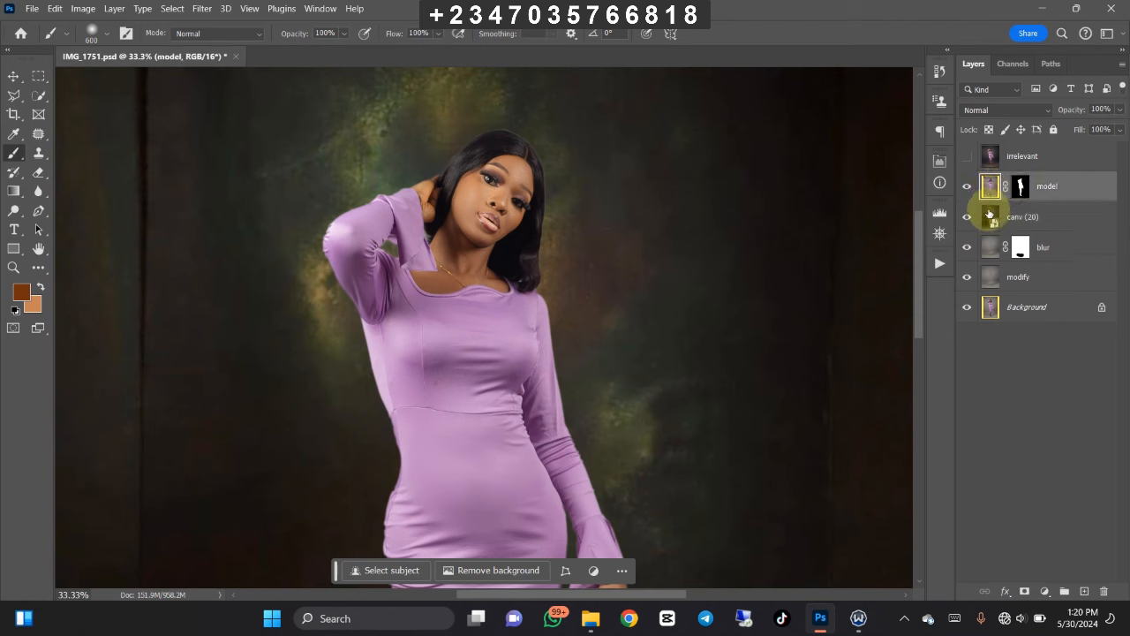
click(114, 8)
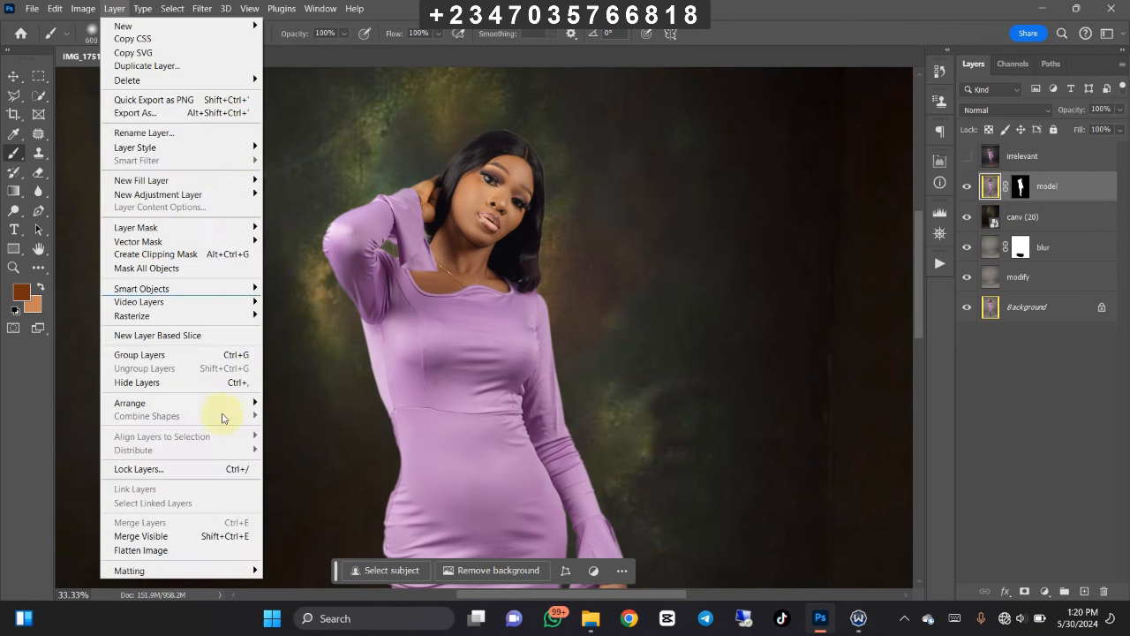
mouse_move(232, 569)
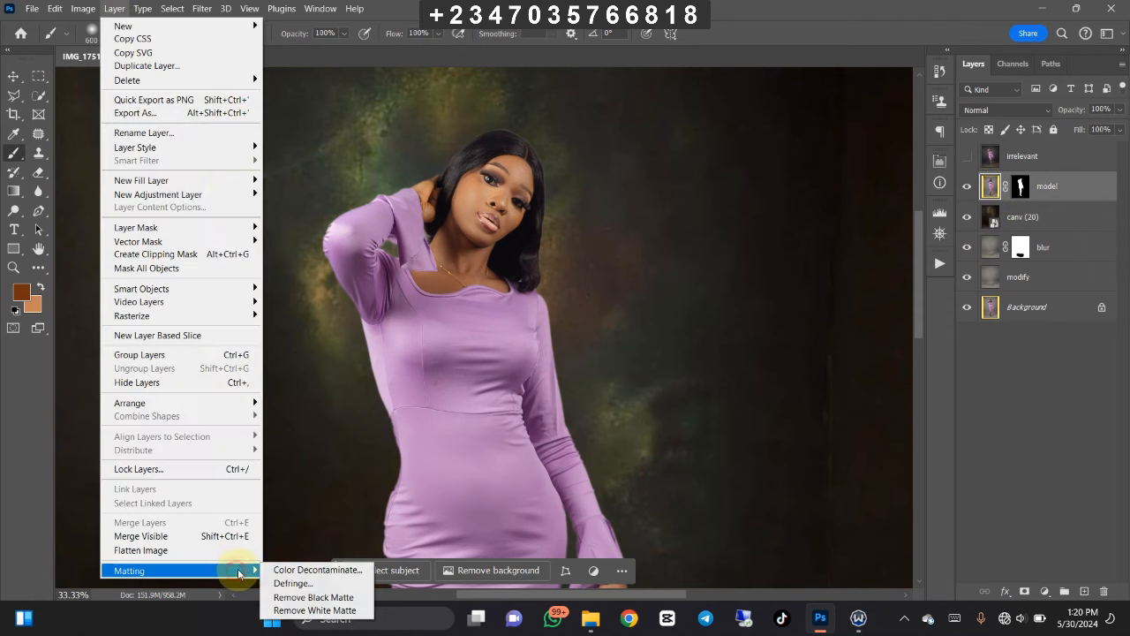
click(315, 570)
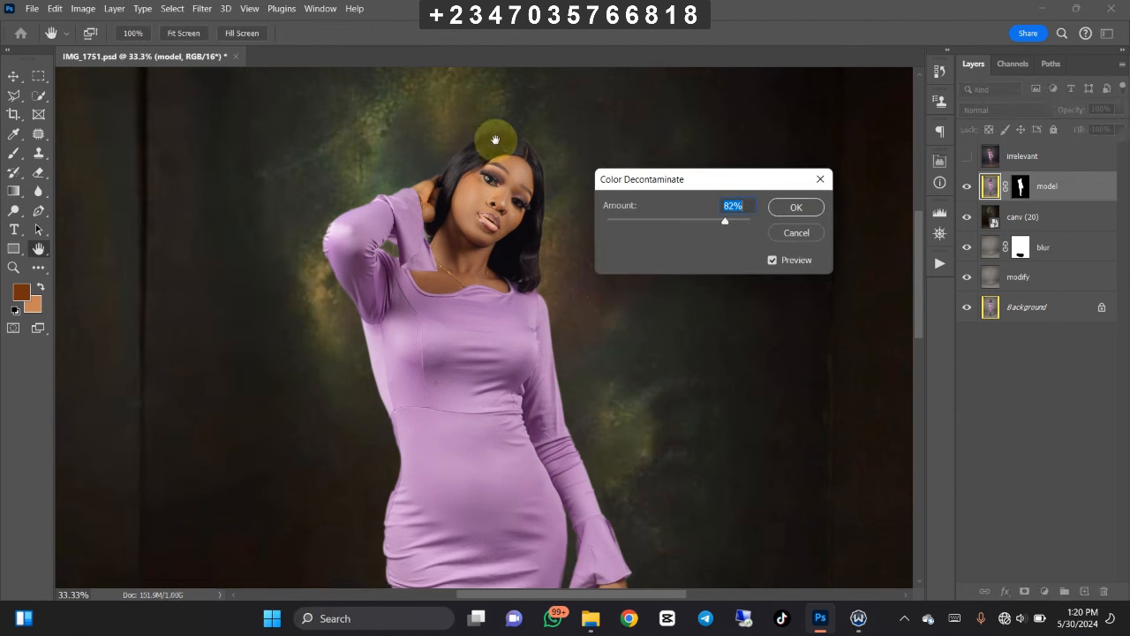
key(Return)
key(b)
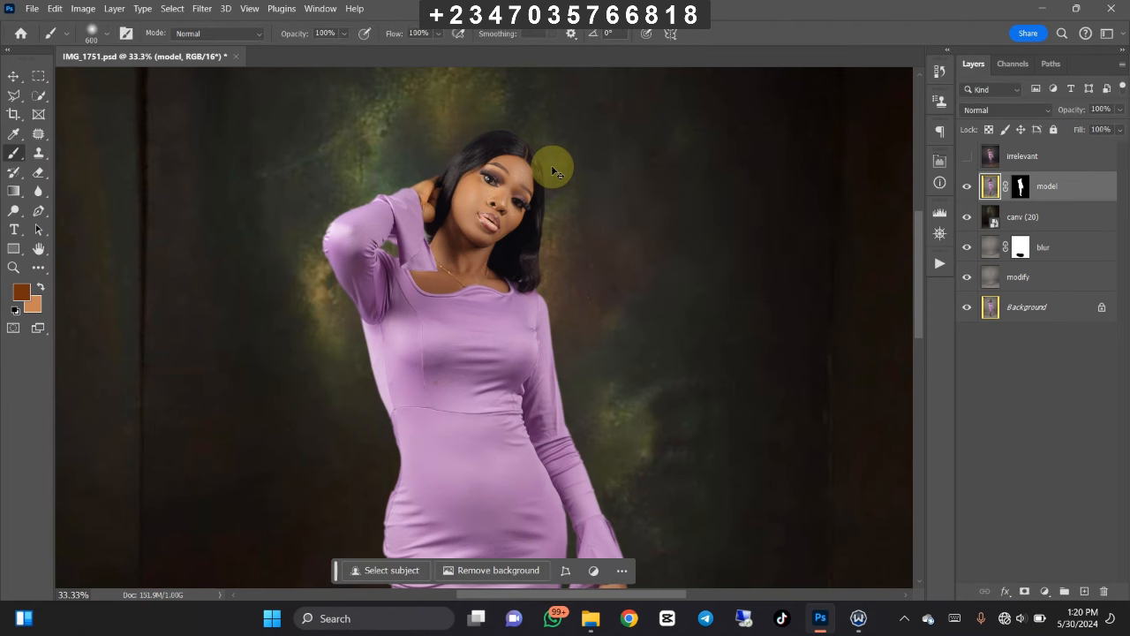
Step: Set the "canv (20)" layer's blend mode to Soft Light
scroll(552, 170, down, 3)
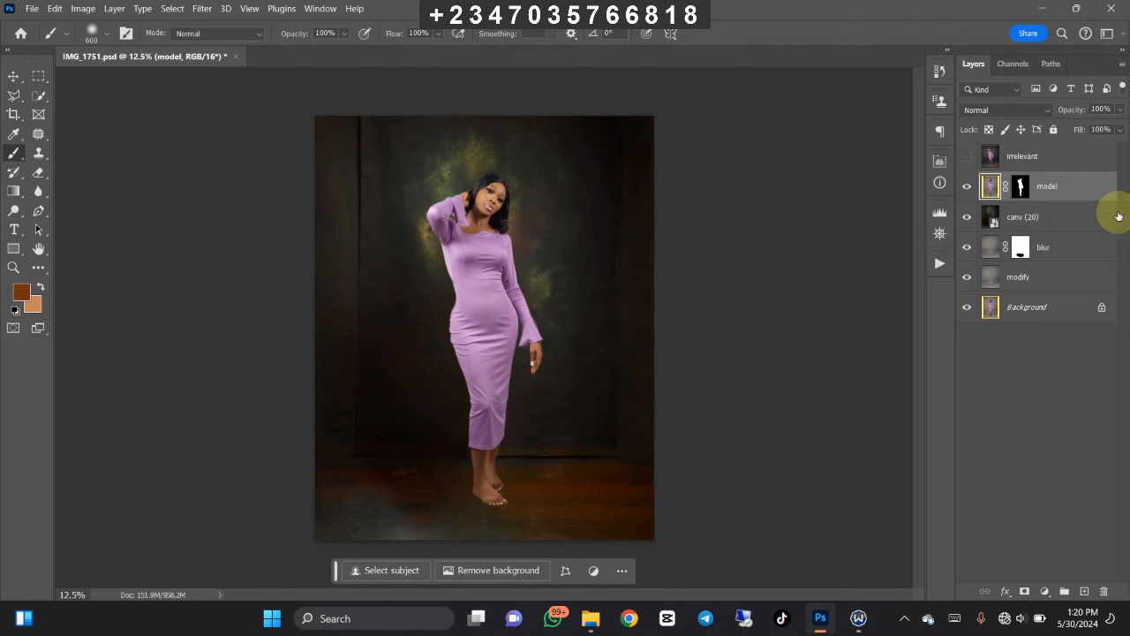
click(1042, 219)
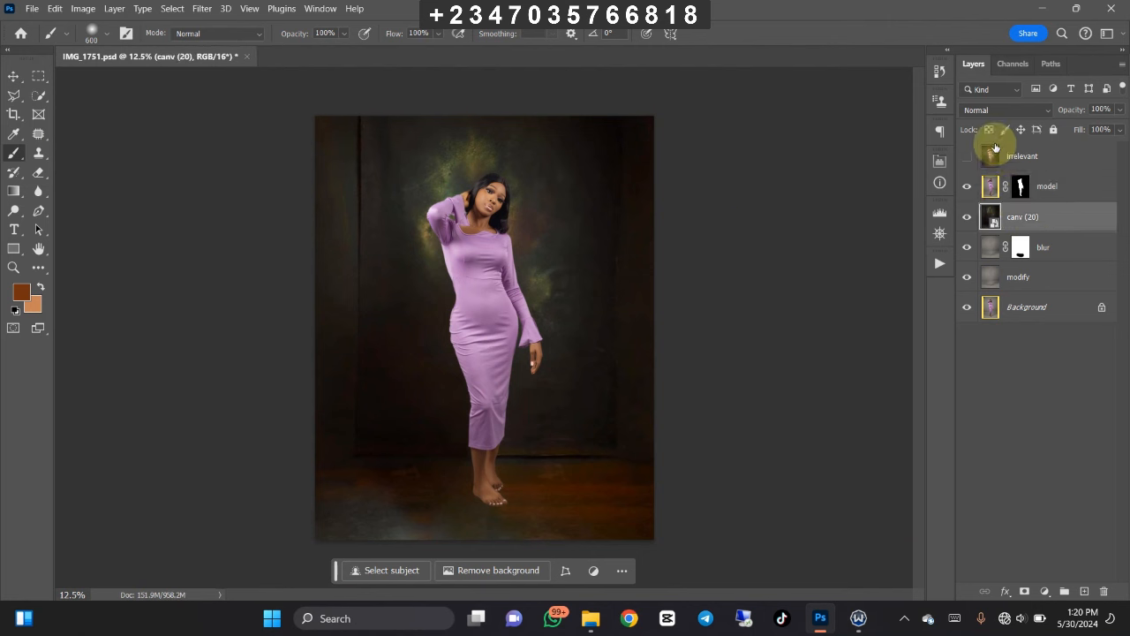
click(1004, 111)
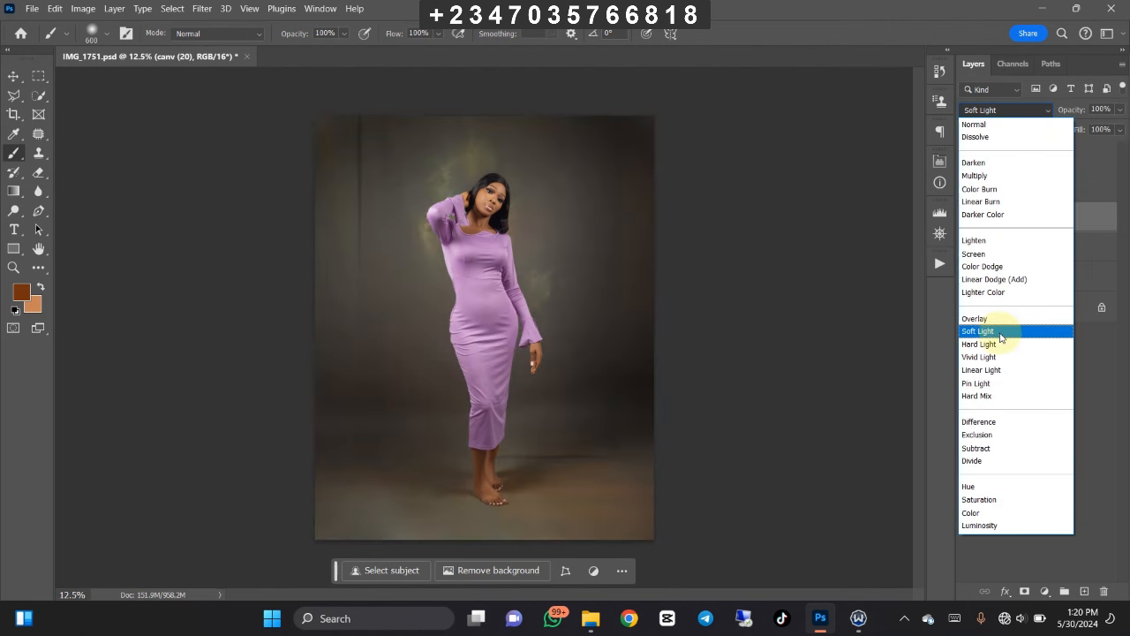
click(992, 330)
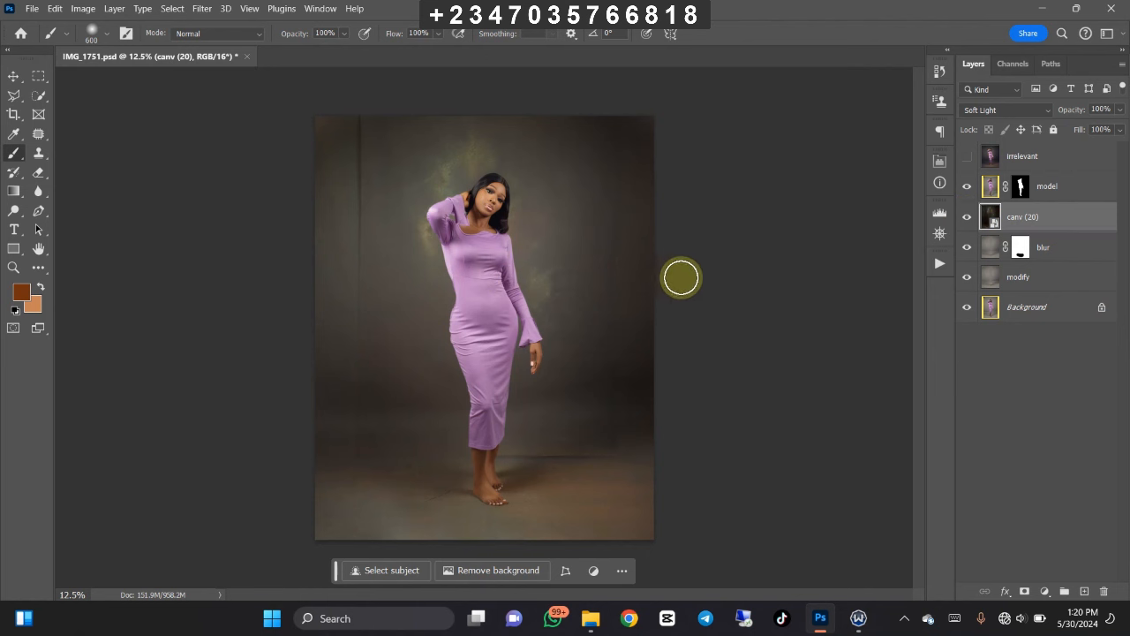
Step: Apply a Gaussian Blur with a 9.6-pixel radius to the "canv (20)" layer and check the softened backdrop
scroll(687, 309, up, 3)
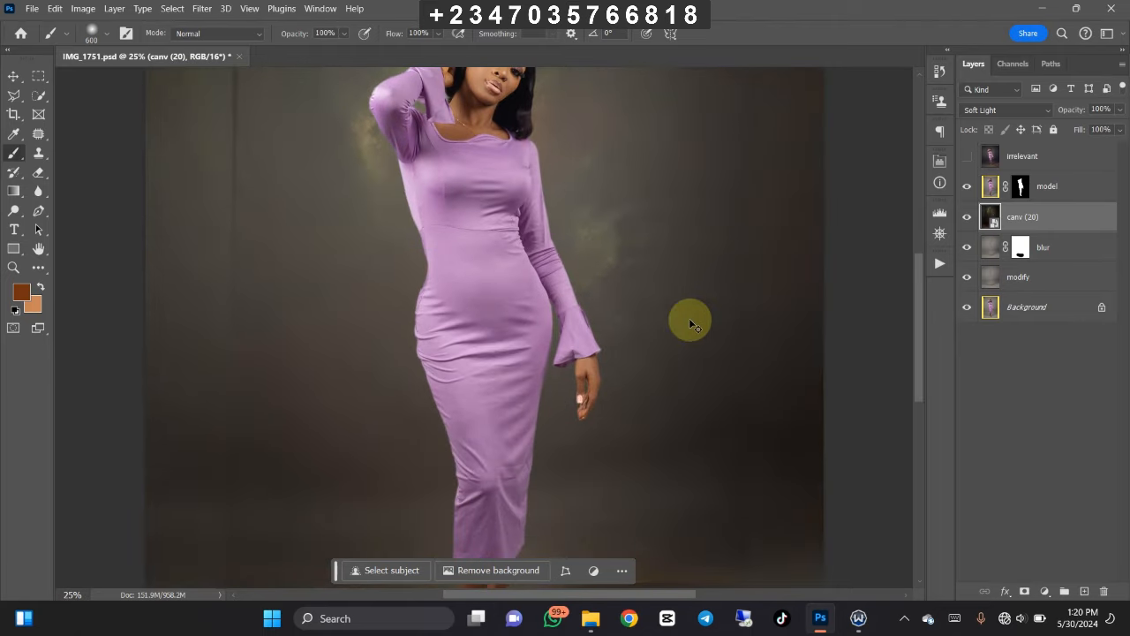
scroll(689, 318, down, 2)
click(202, 8)
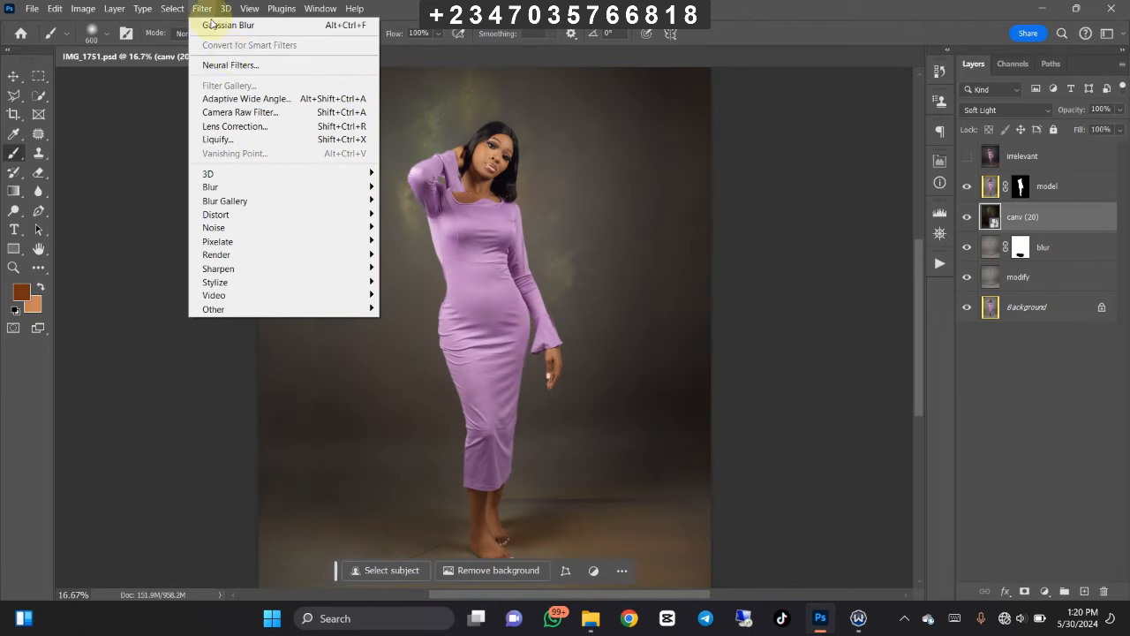
mouse_move(298, 187)
click(428, 241)
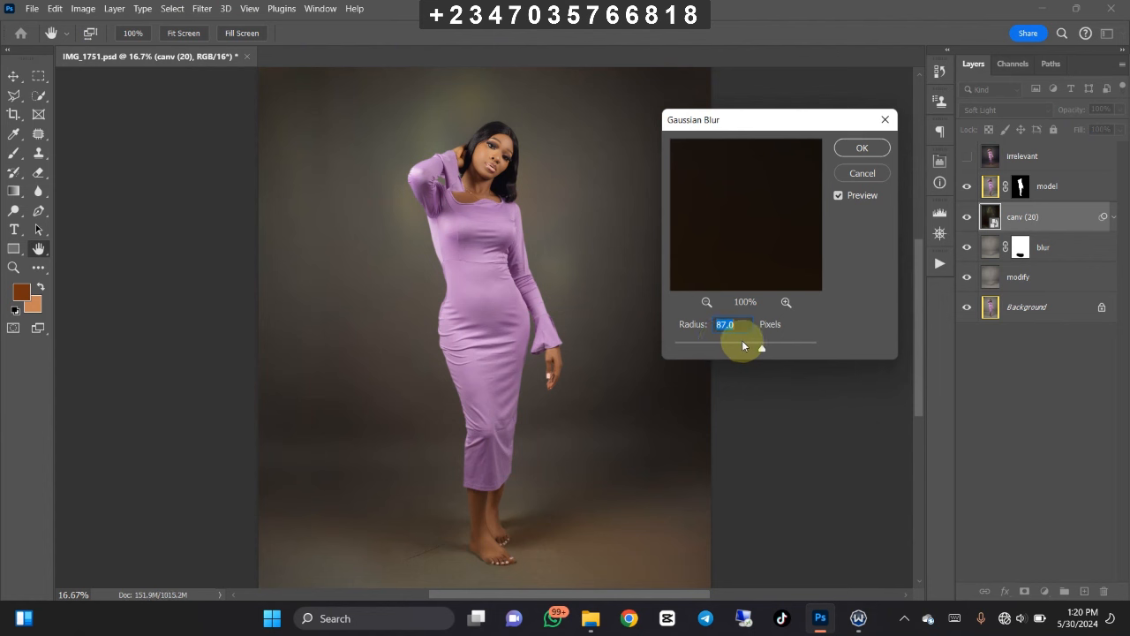
drag(742, 347, 729, 348)
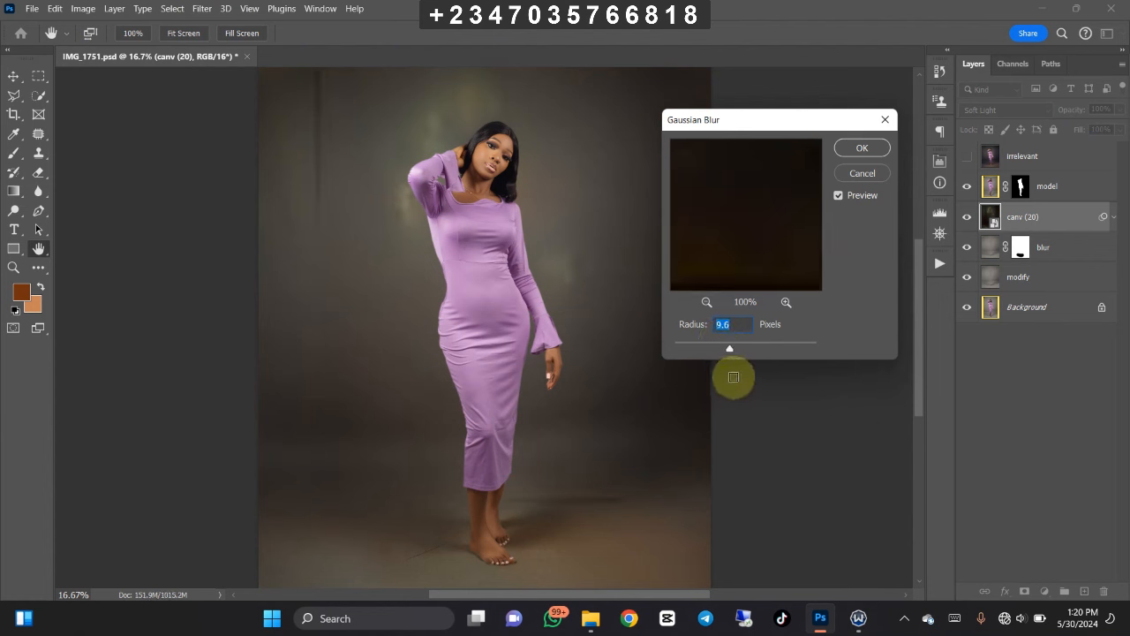
key(Return)
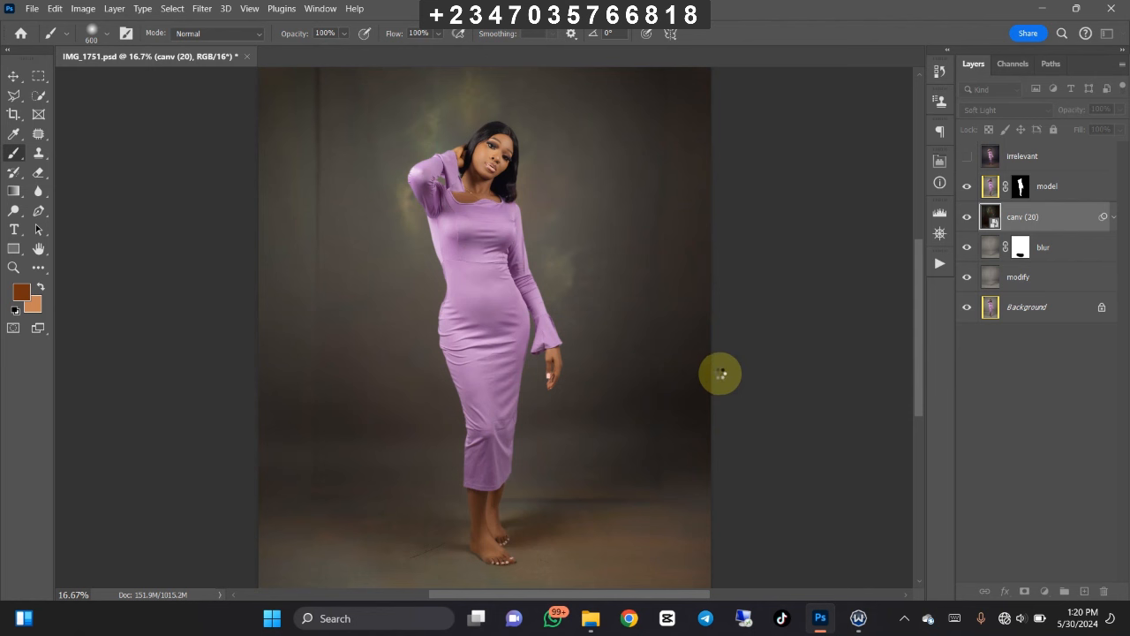
key(ctrl+minus)
key(ctrl+minus)
key(ctrl+minus)
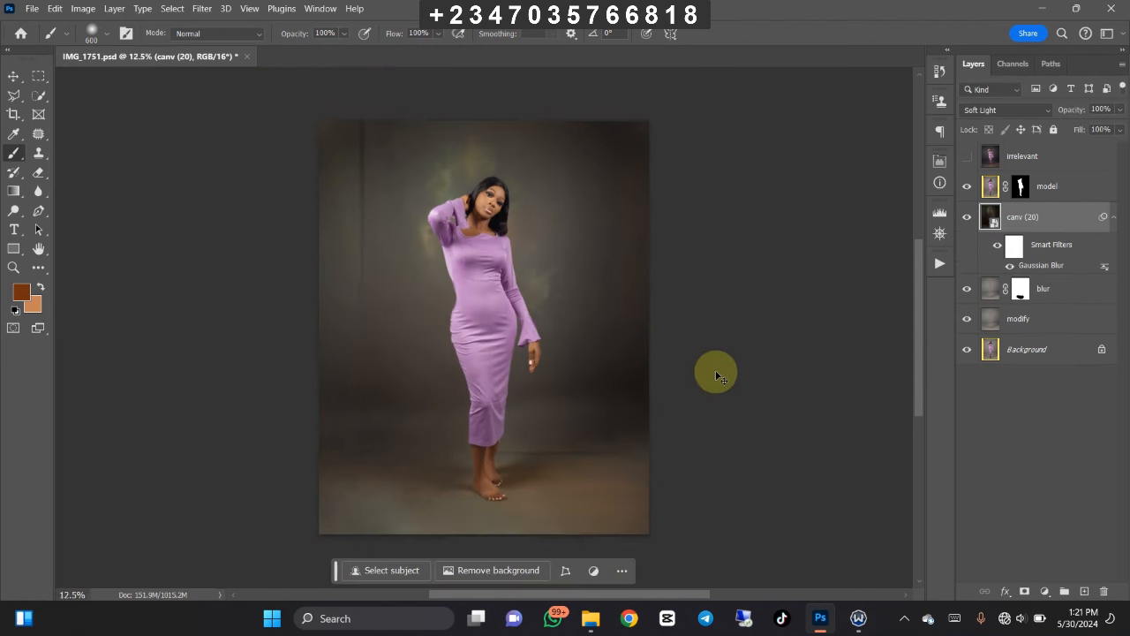
key(ctrl+plus)
key(ctrl+plus)
key(ctrl+plus)
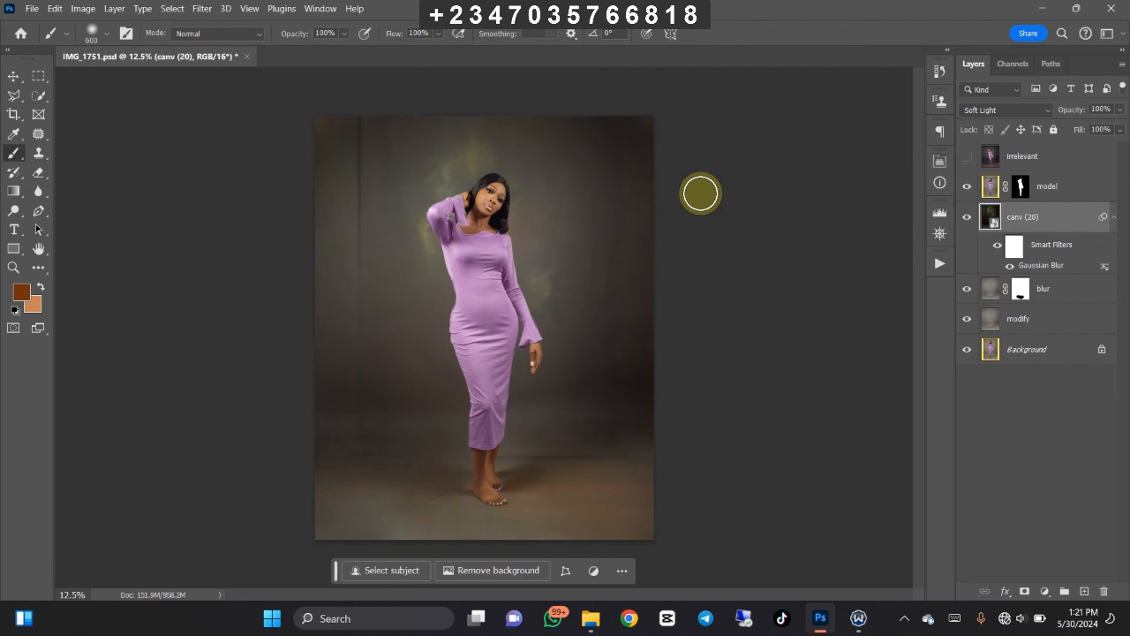
Step: Add a Color Lookup adjustment layer above the "model" layer using the "mela chocolate.CUBE" 3D LUT
click(1067, 187)
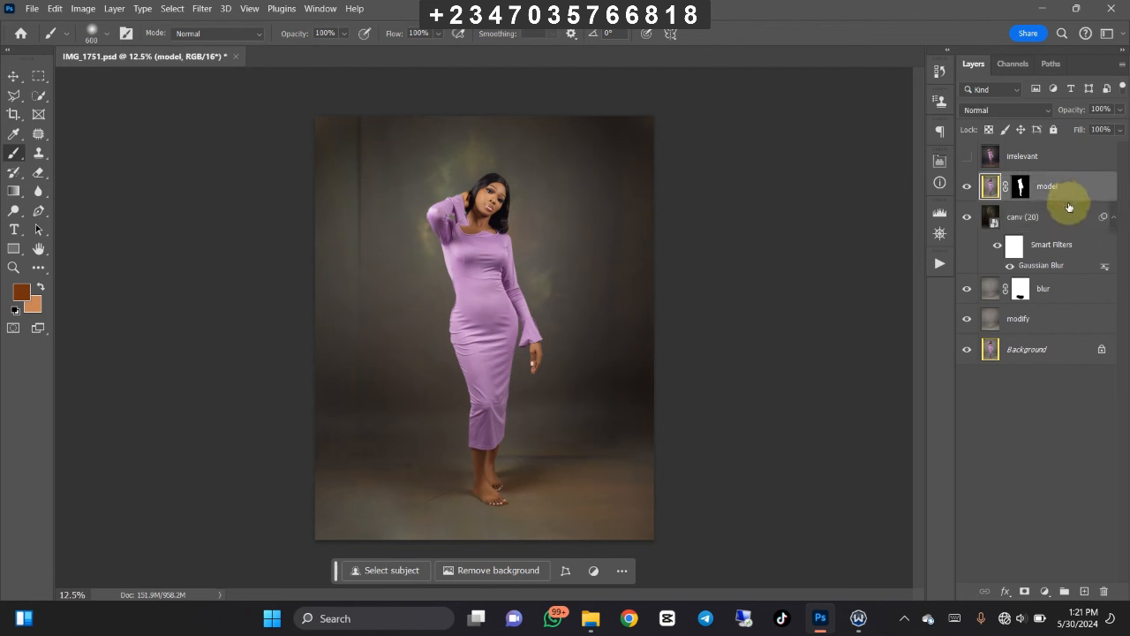
click(1045, 591)
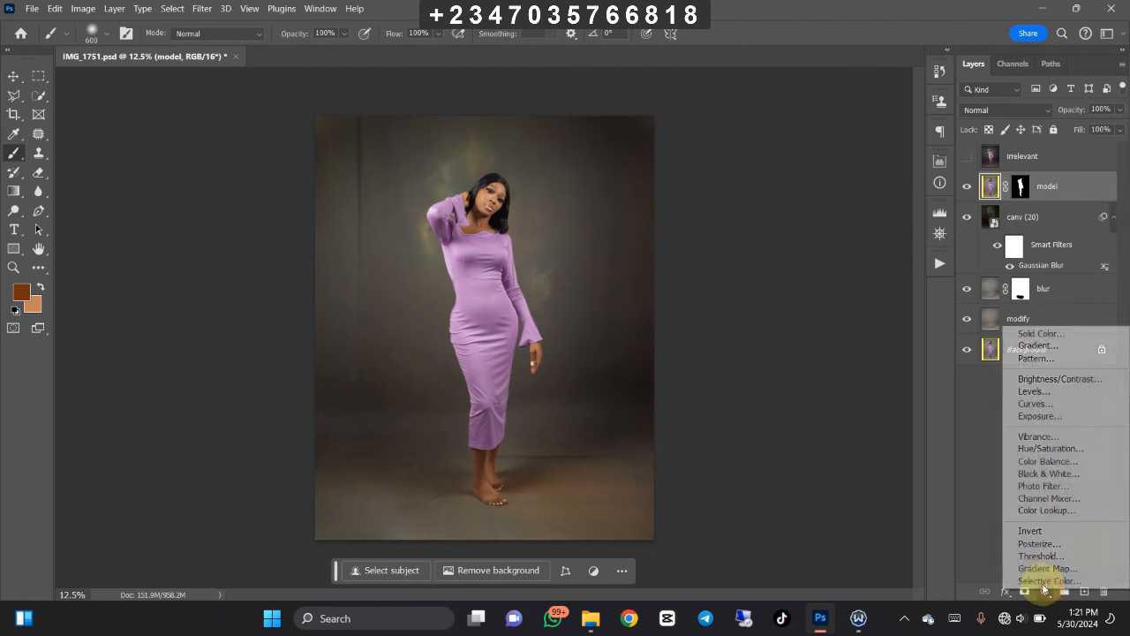
click(1035, 512)
click(898, 205)
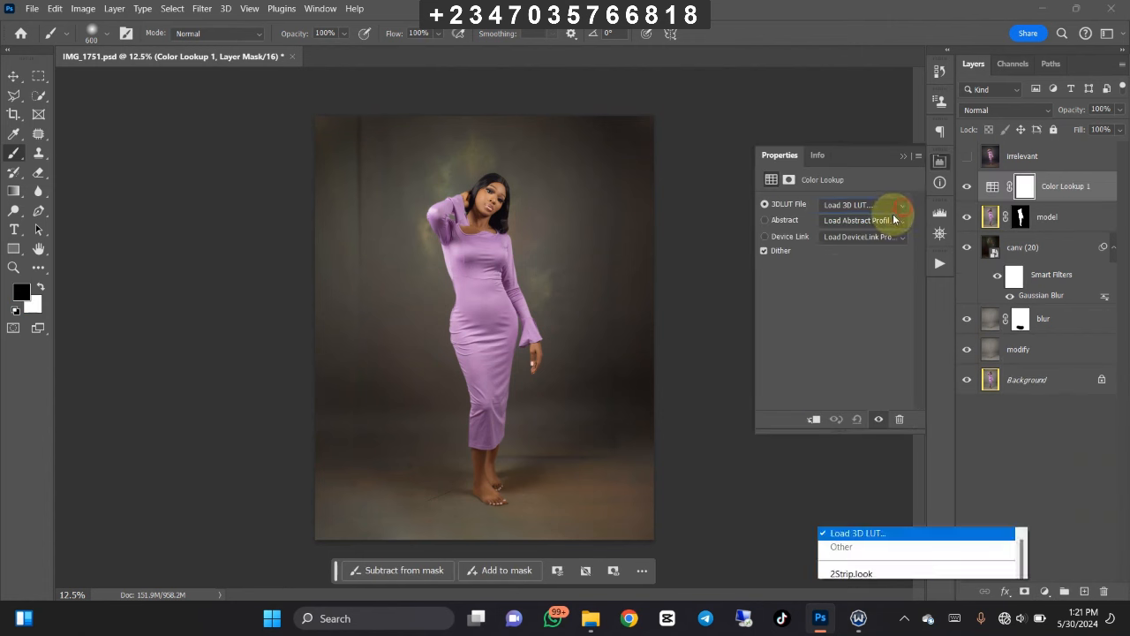
drag(1024, 371, 1020, 444)
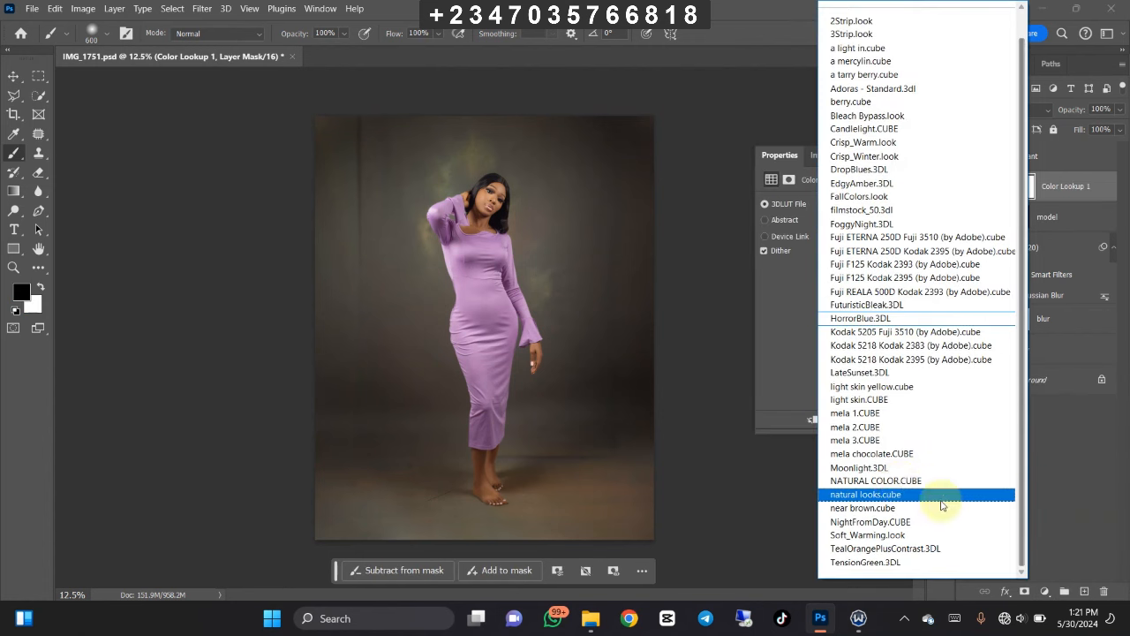
click(902, 454)
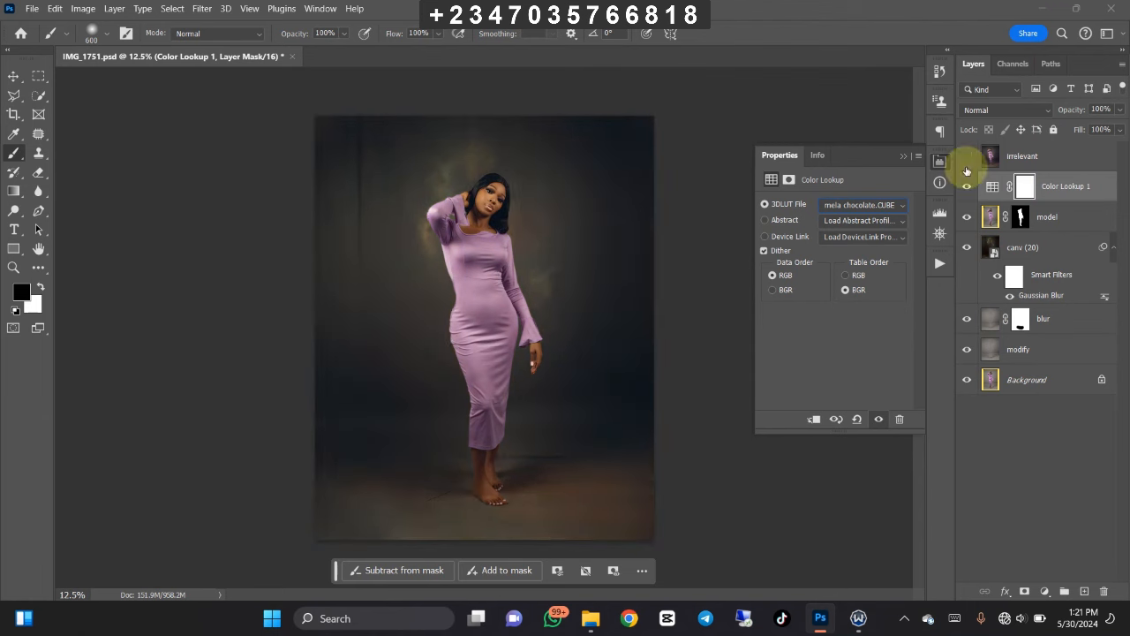
Step: Reduce the "mela chocolate.CUBE" Color Lookup layer's opacity to 45% and compare the image with the "irrelevant" reference layer
drag(1075, 115, 1069, 111)
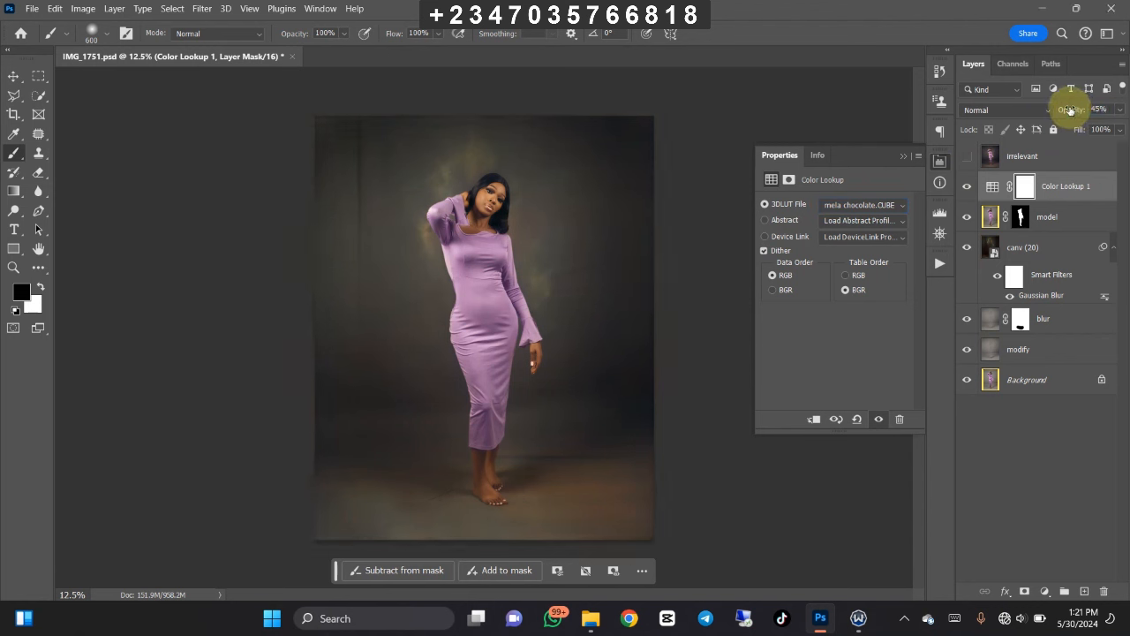
key(Return)
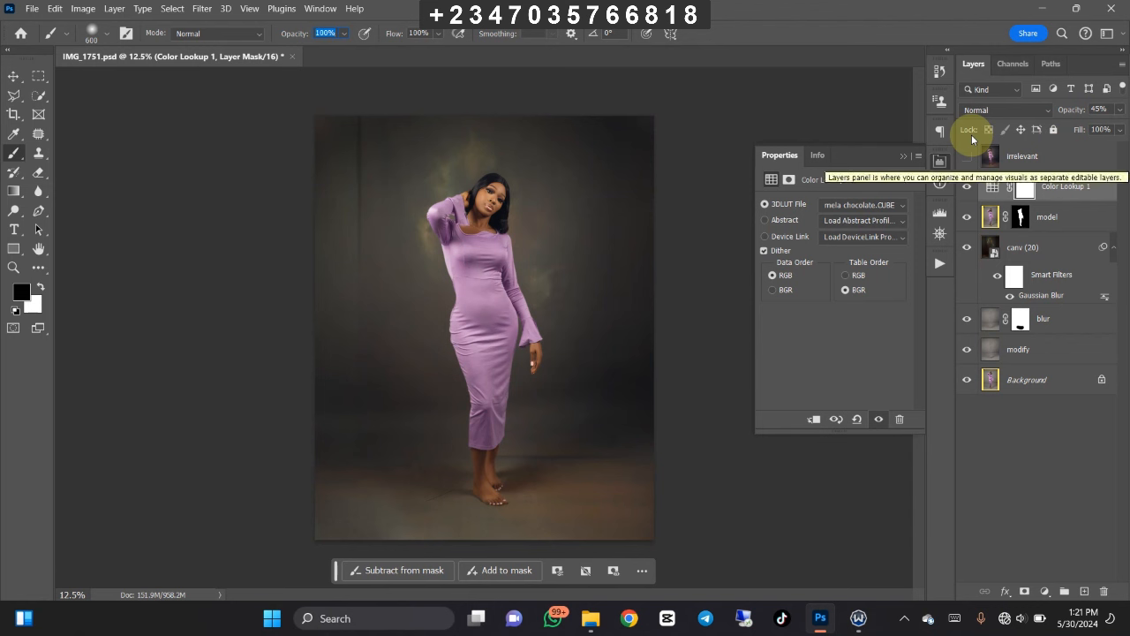
click(966, 156)
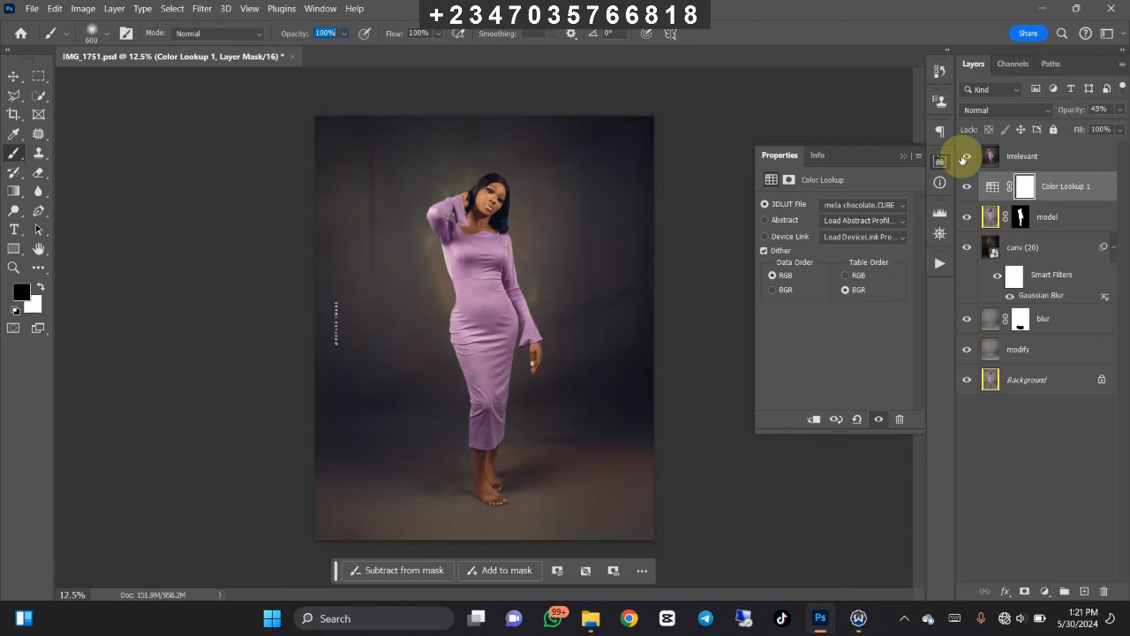
click(965, 156)
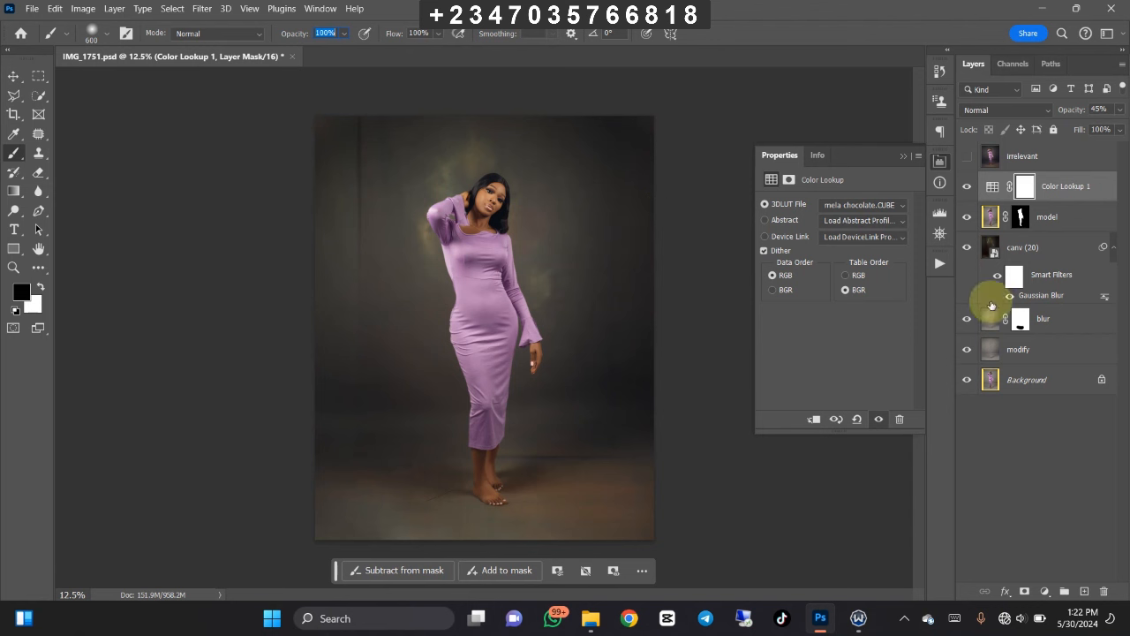
Step: Add a second Color Lookup adjustment layer with the "natural looks.cube" 3D LUT and compare the image with the "irrelevant" layer
click(1044, 591)
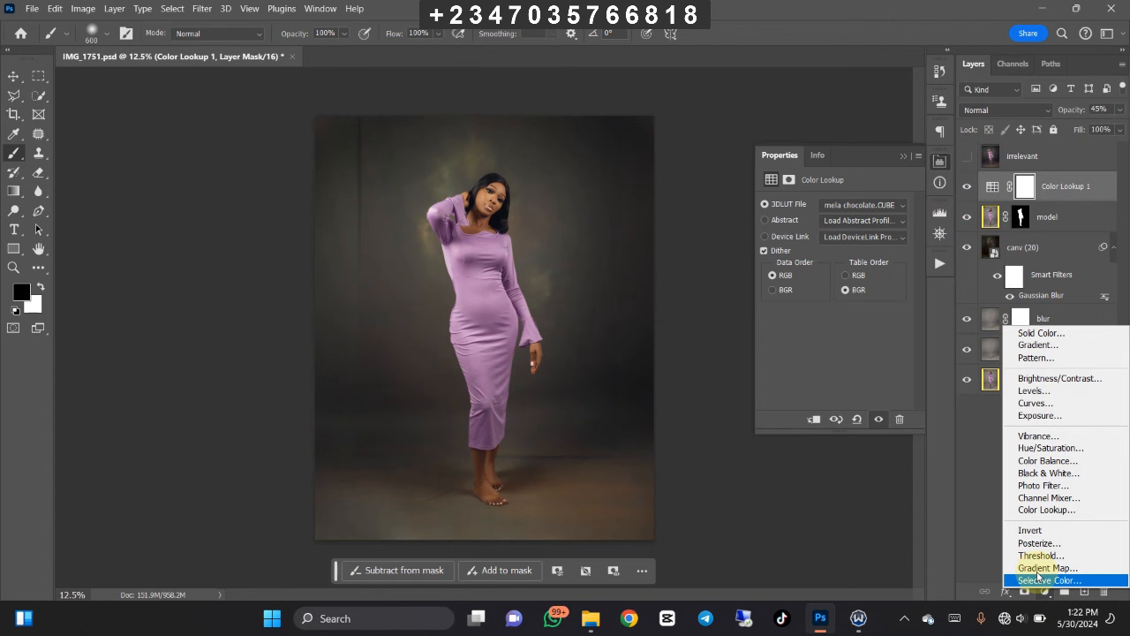
click(1033, 514)
click(890, 204)
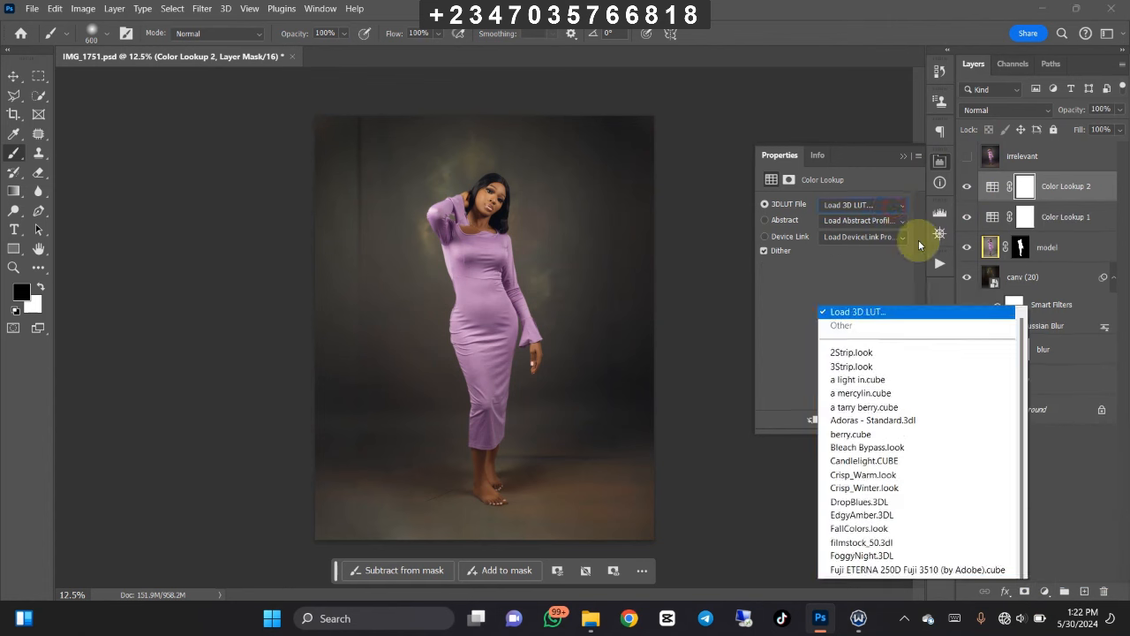
scroll(1025, 464, down, 1)
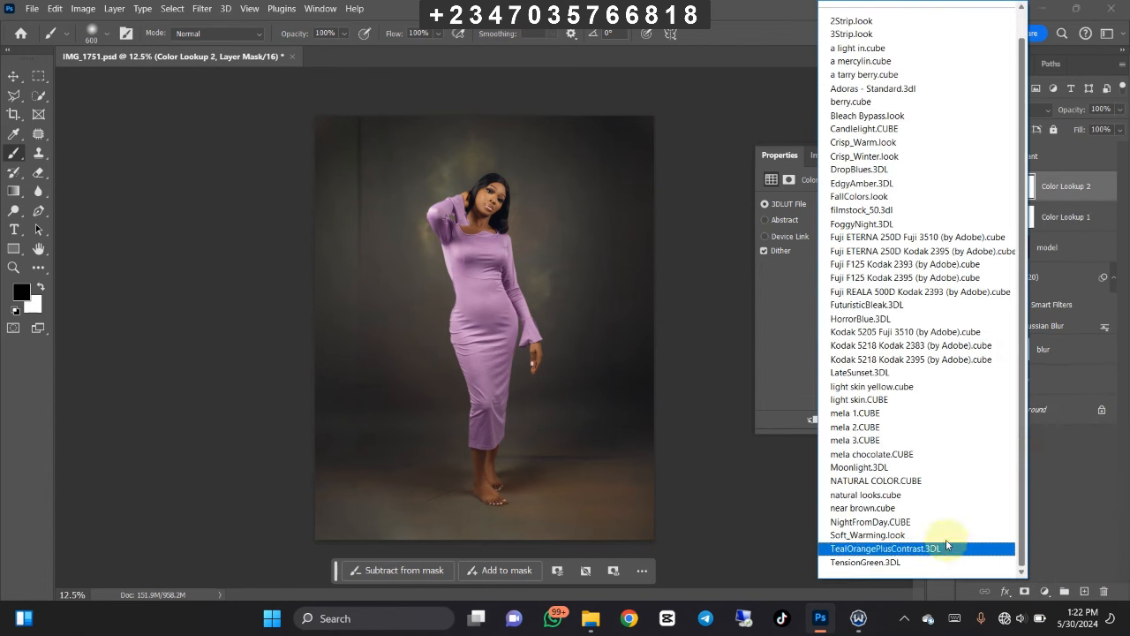
click(867, 496)
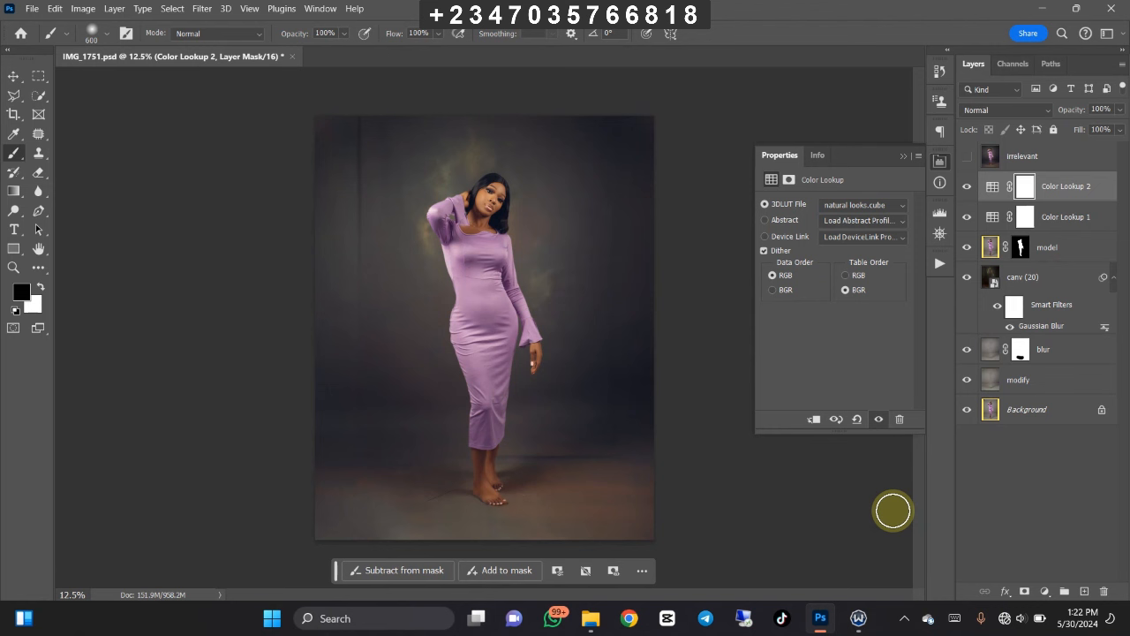
click(966, 158)
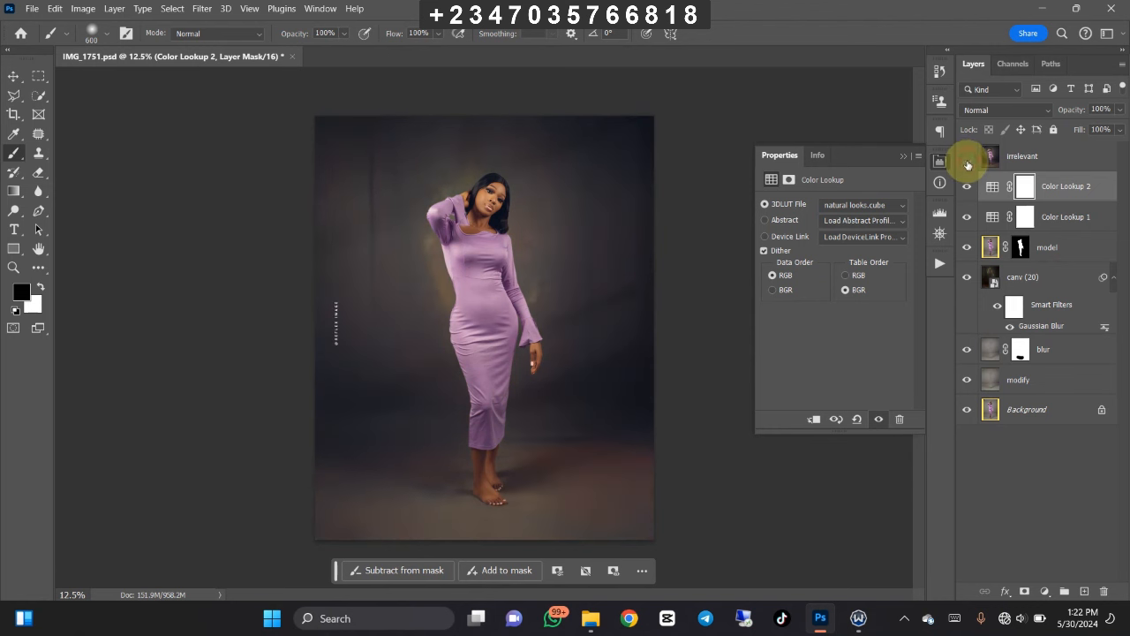
click(966, 159)
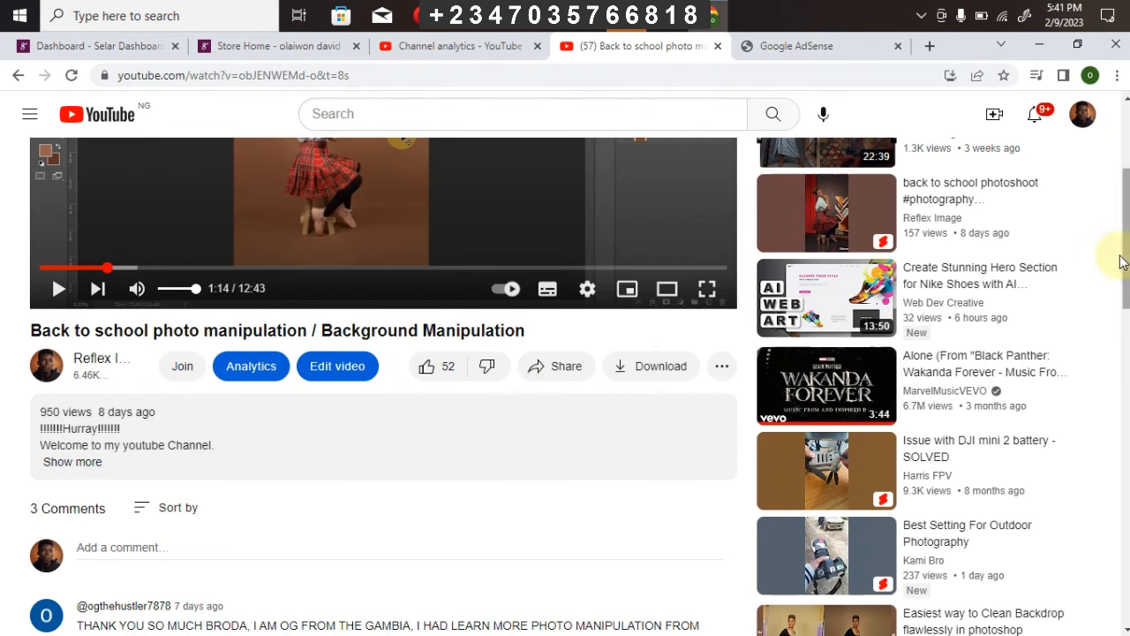
Step: Switch to the browser and expand the "Back to school photo manipulation" YouTube video's description to examine its file and store links
mouse_move(1121, 262)
mouse_down()
mouse_move(1122, 227)
mouse_move(1121, 284)
mouse_up()
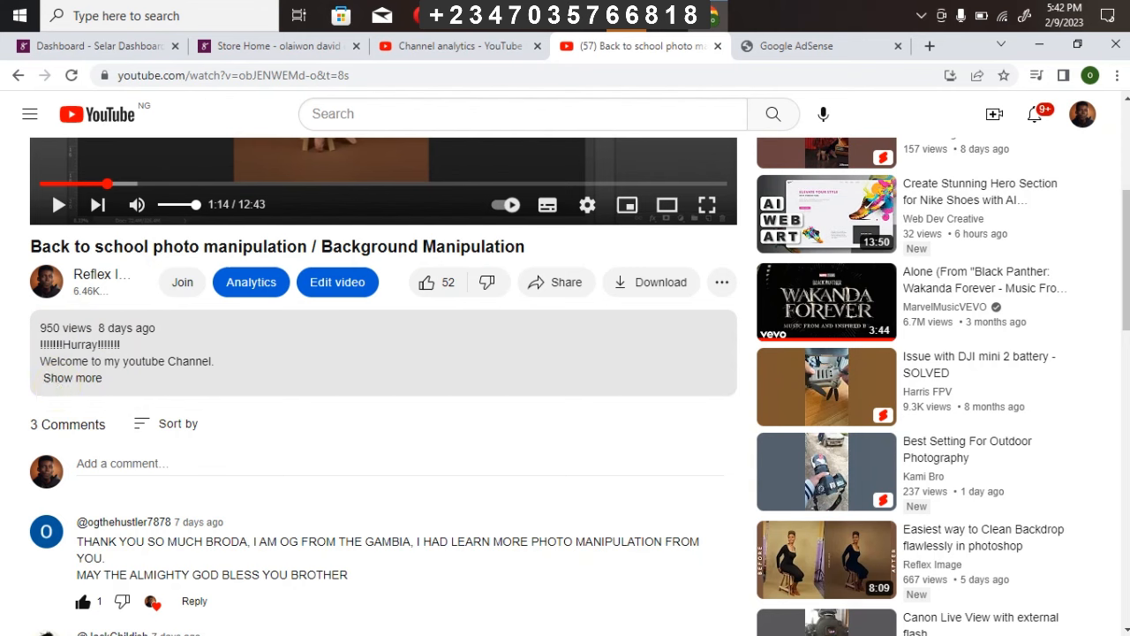
click(72, 377)
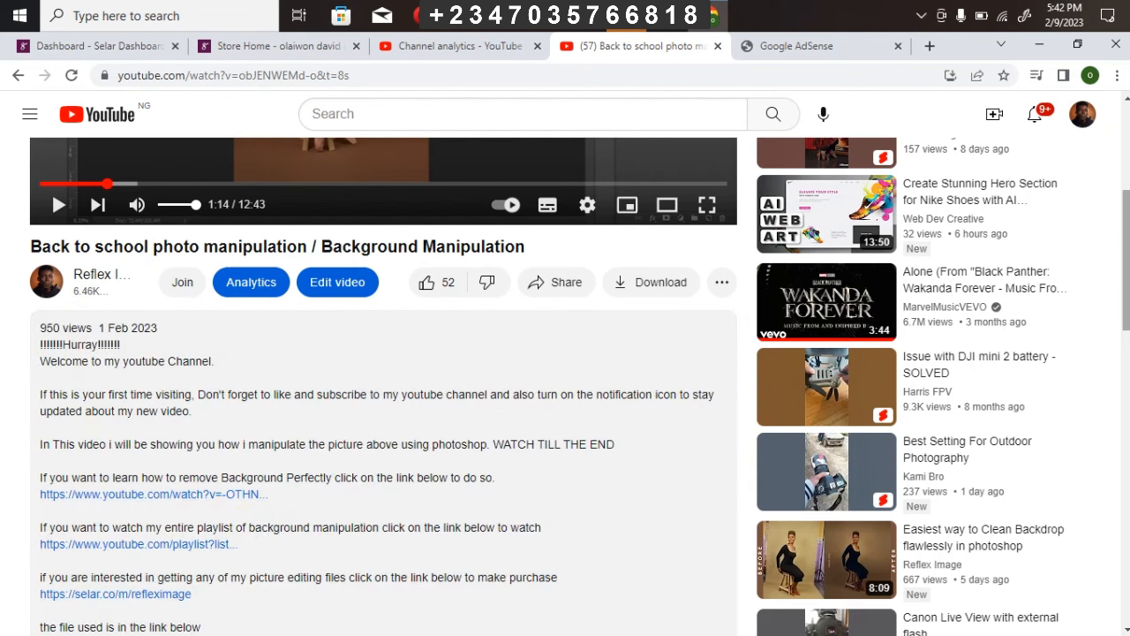
scroll(383, 386, down, 3)
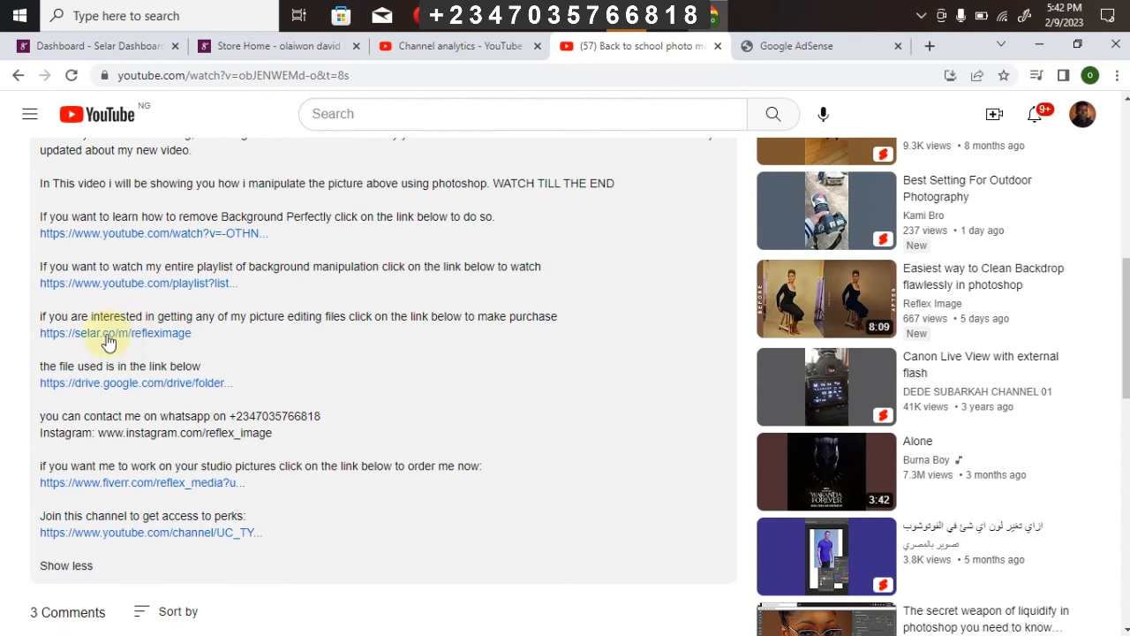
Step: Switch to the Selar store page, look through all the editing products on offer, and open the list of store currencies
click(240, 45)
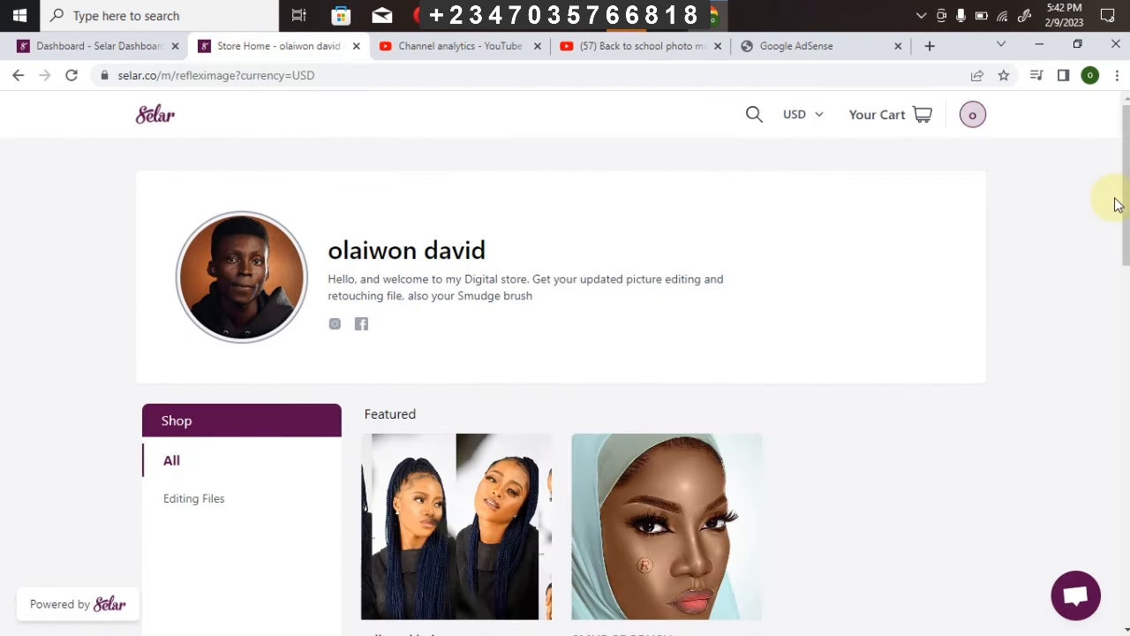
scroll(1117, 203, down, 3)
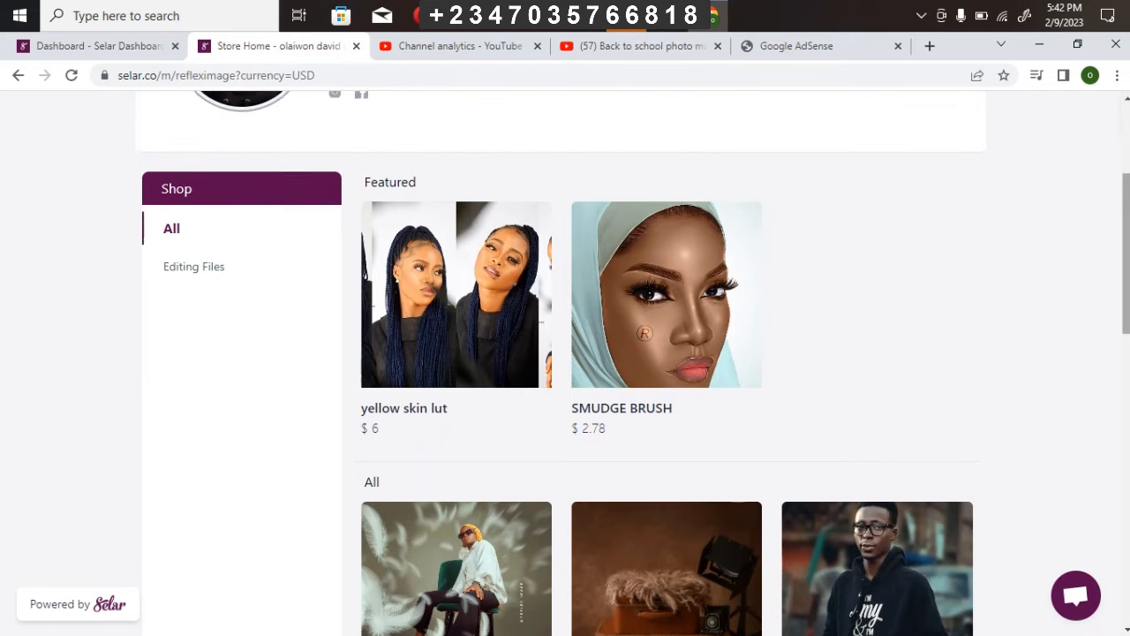
mouse_move(403, 341)
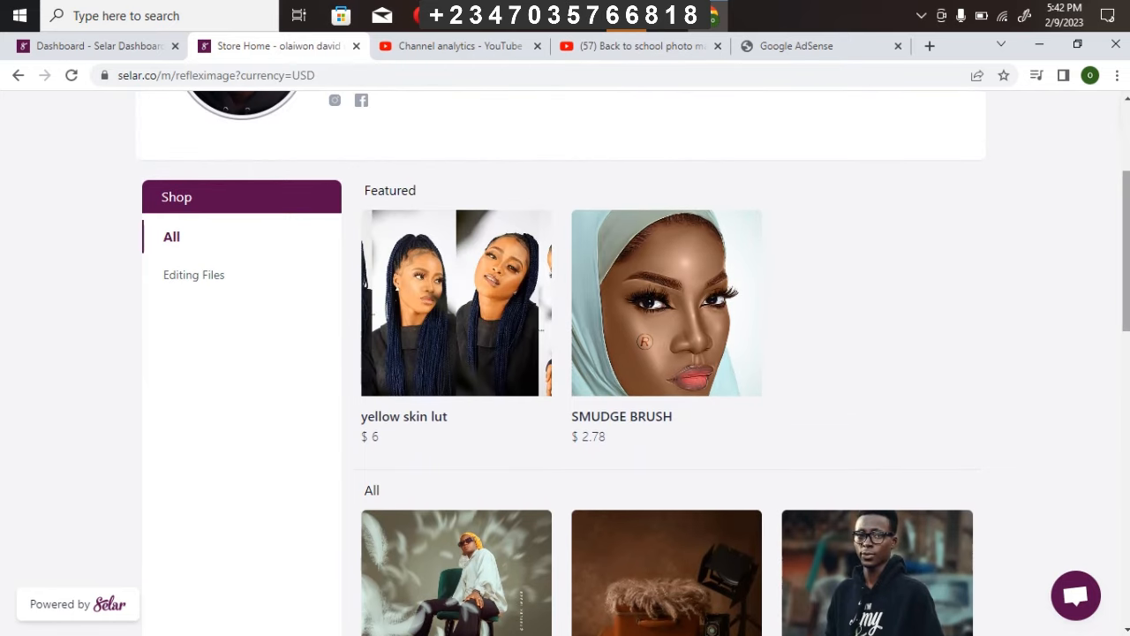
scroll(449, 398, down, 3)
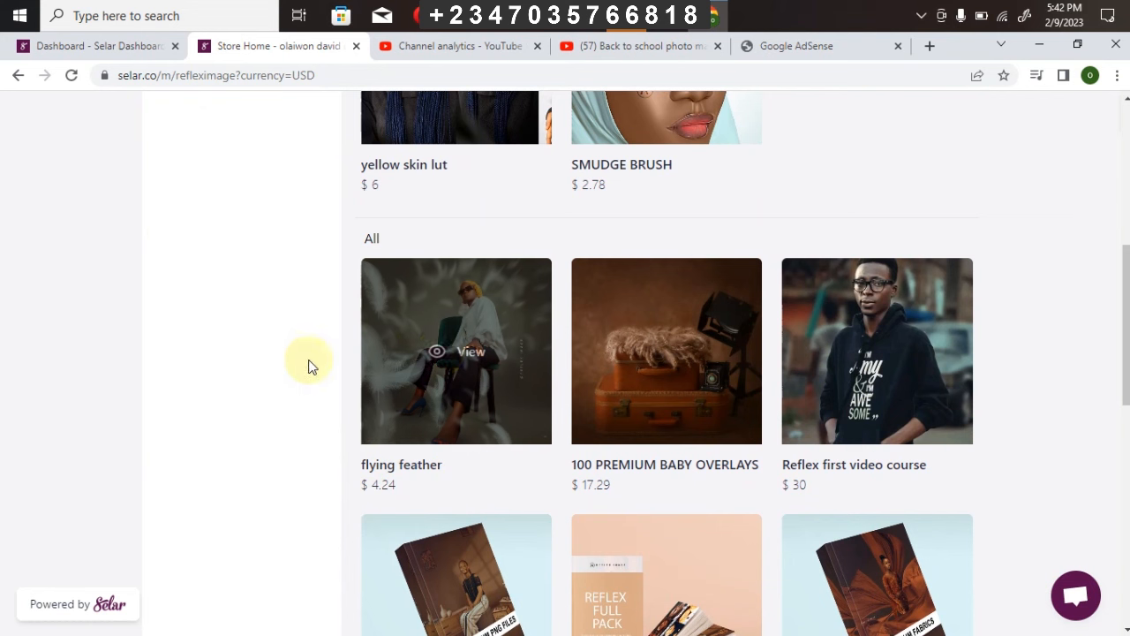
mouse_move(661, 336)
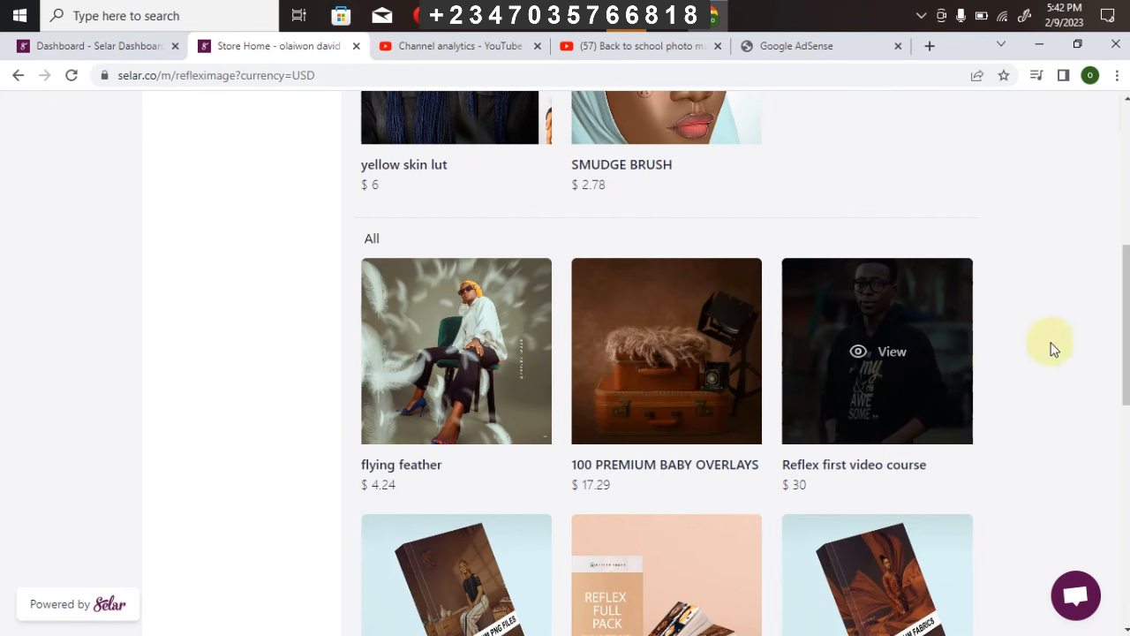
scroll(1052, 348, down, 3)
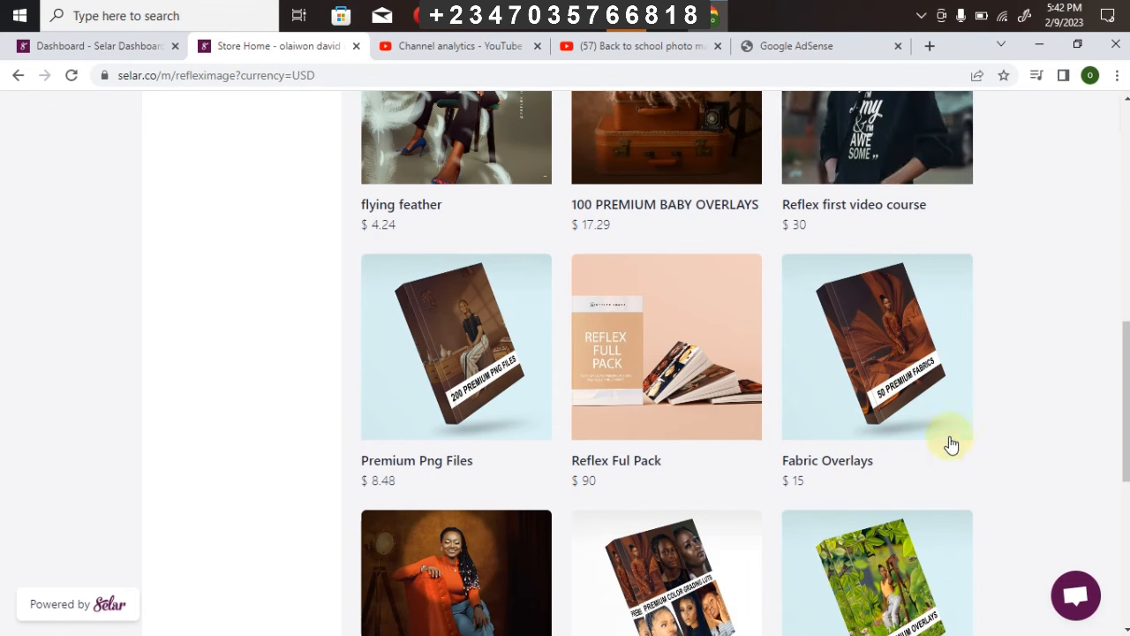
scroll(867, 444, down, 3)
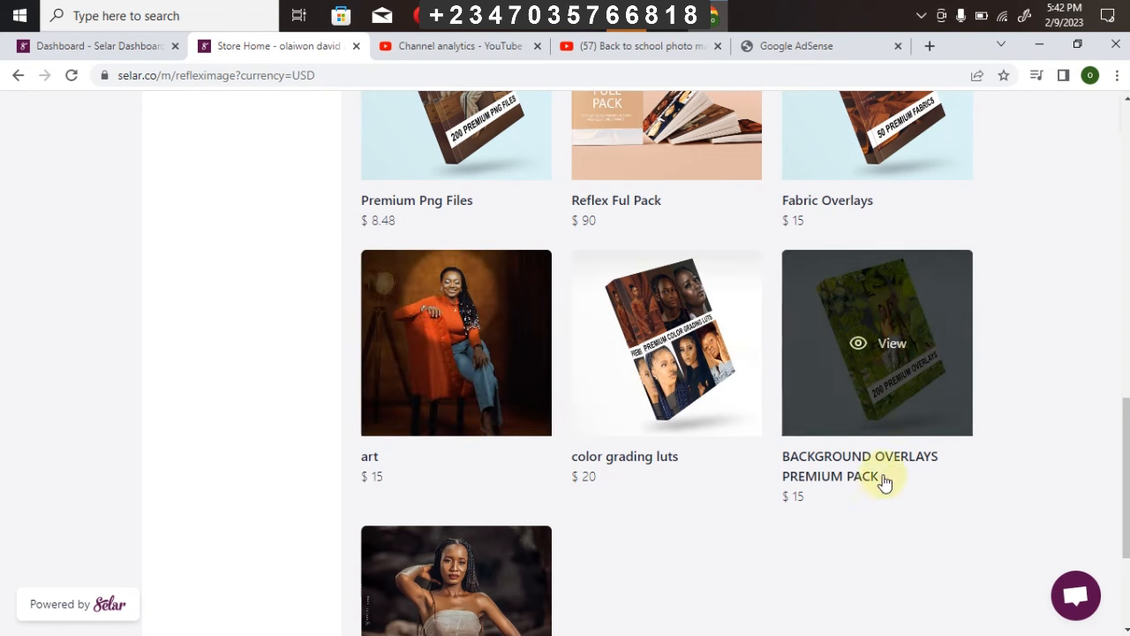
scroll(487, 529, down, 3)
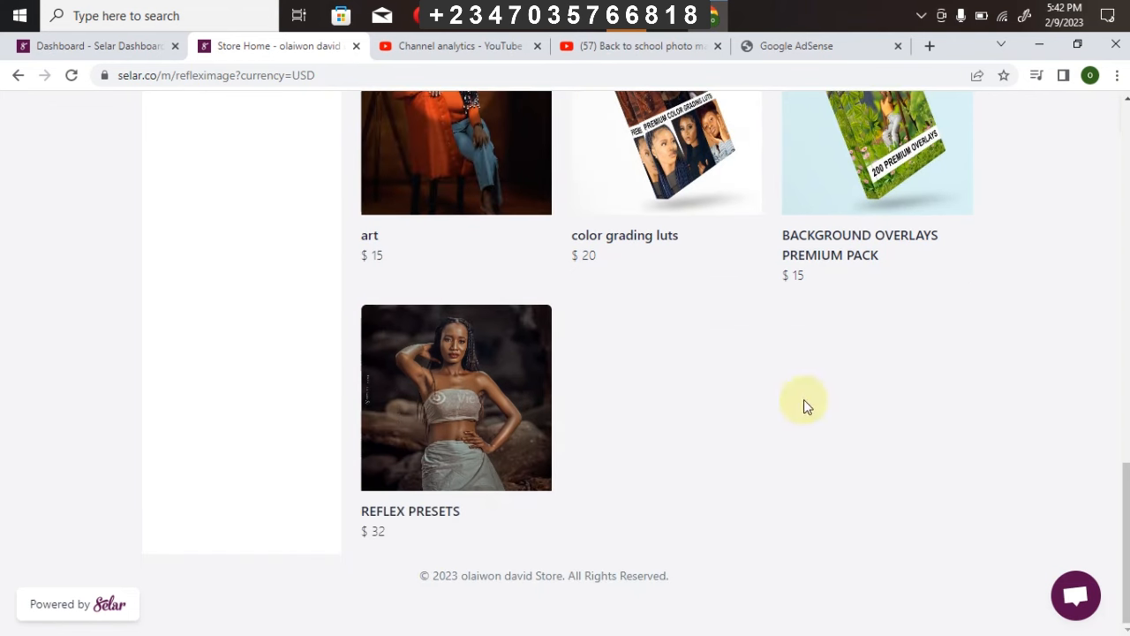
drag(1125, 504, 1100, 161)
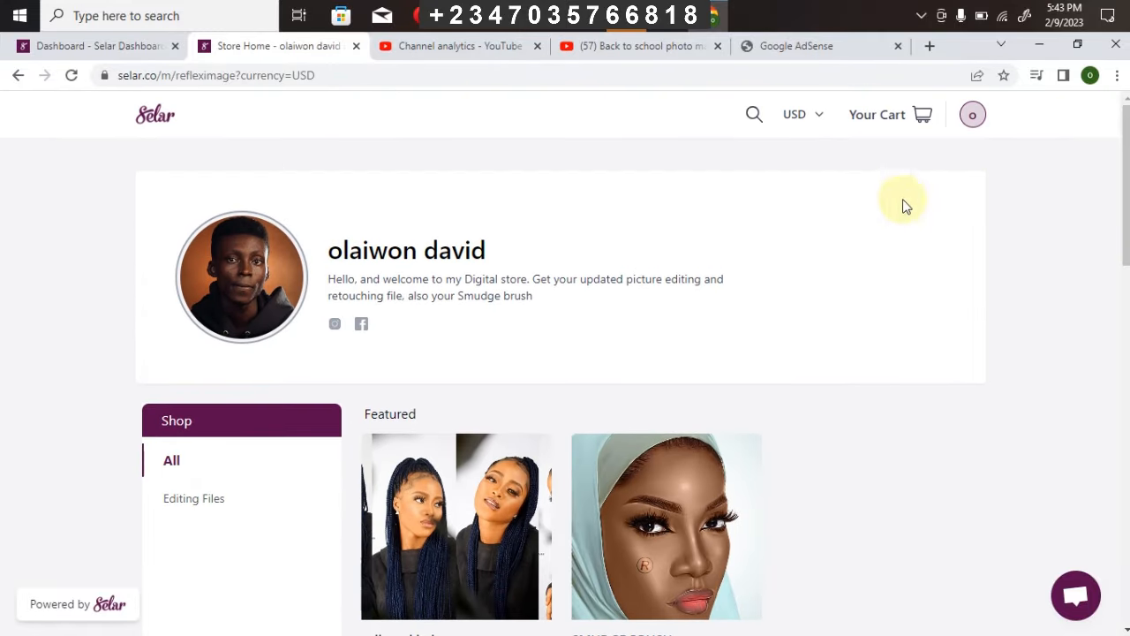
click(792, 124)
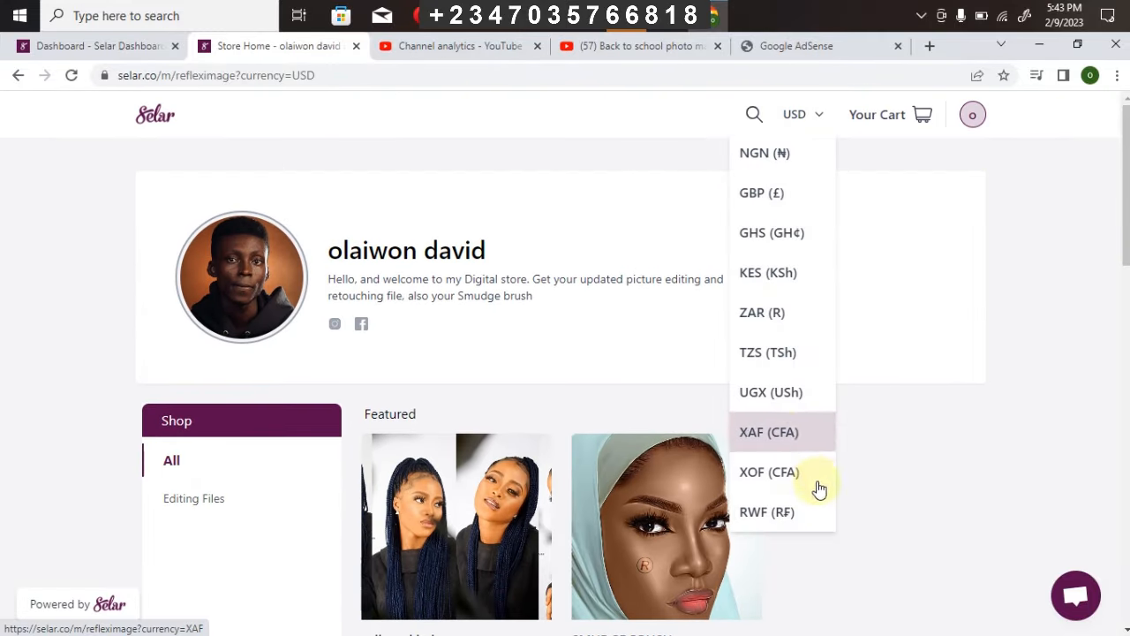